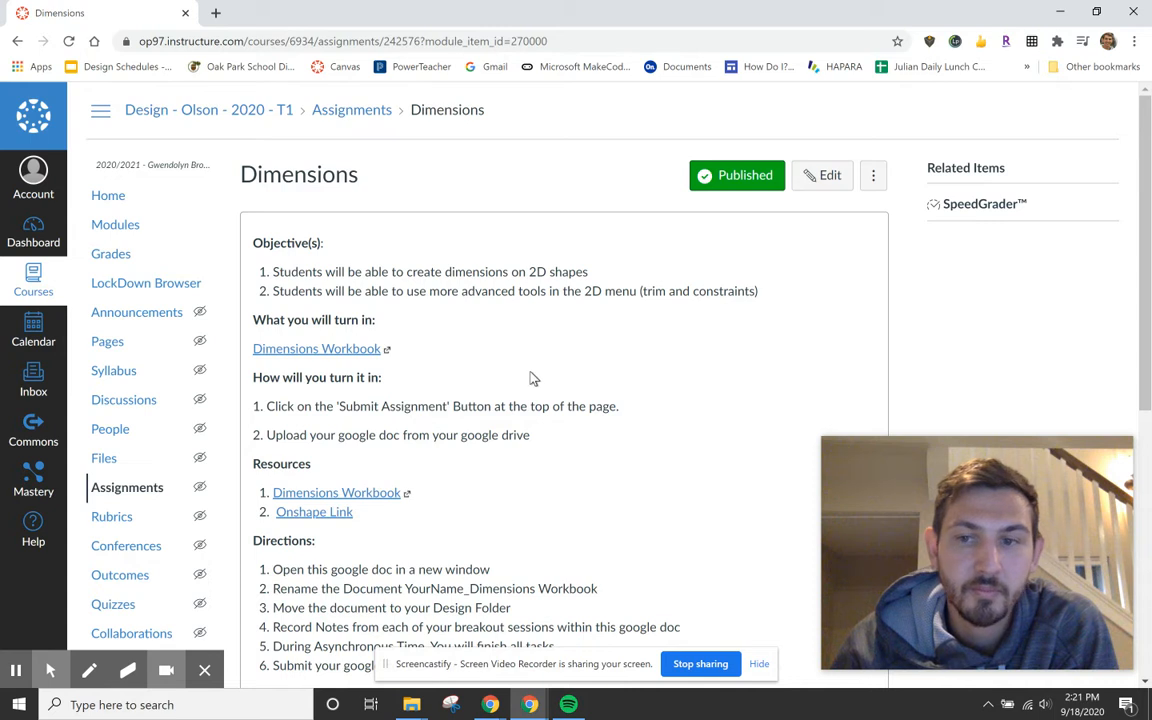
Open the Dimensions Workbook linked in the assignment and make a copy of the document in Google Docs.
{"action": "scroll", "coordinate": [490, 371], "scroll_direction": "down", "scroll_amount": 1}
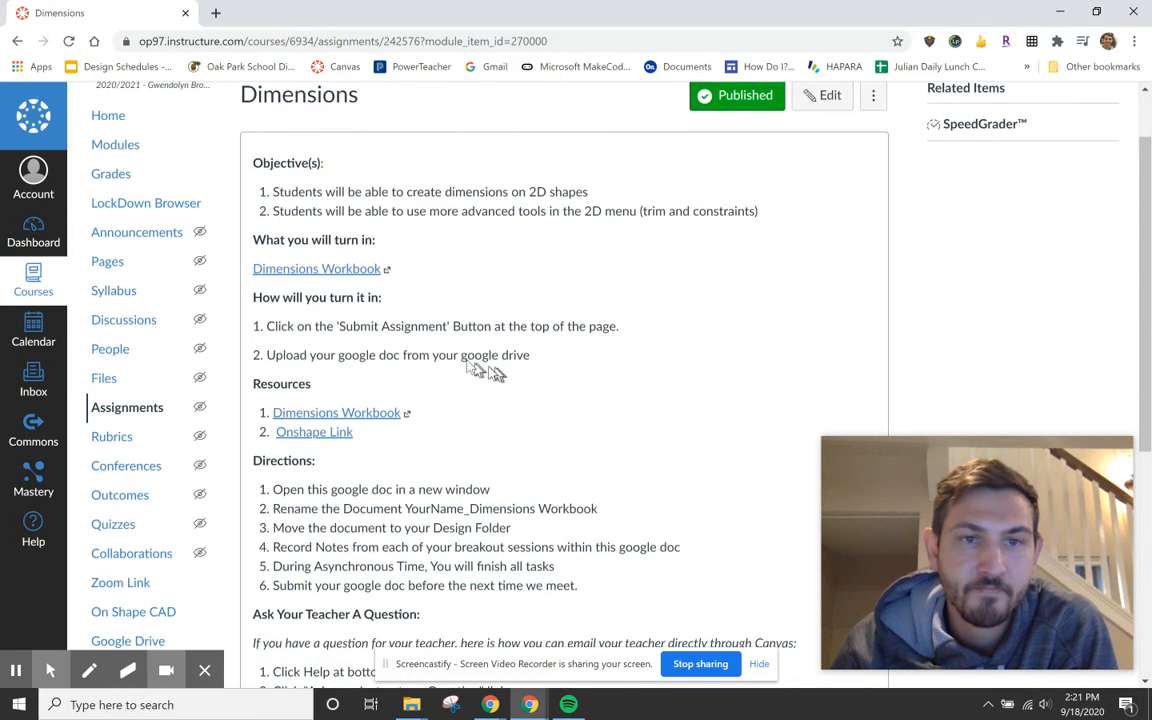
{"action": "left_click", "coordinate": [356, 274]}
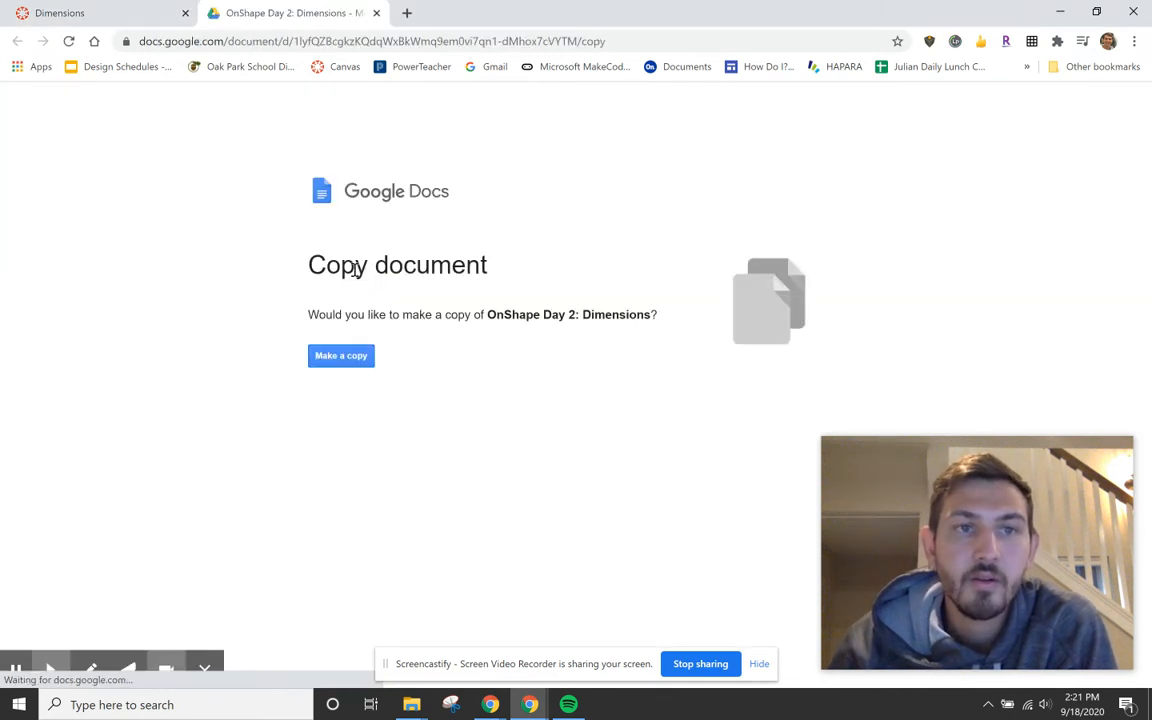
{"action": "left_click", "coordinate": [349, 362]}
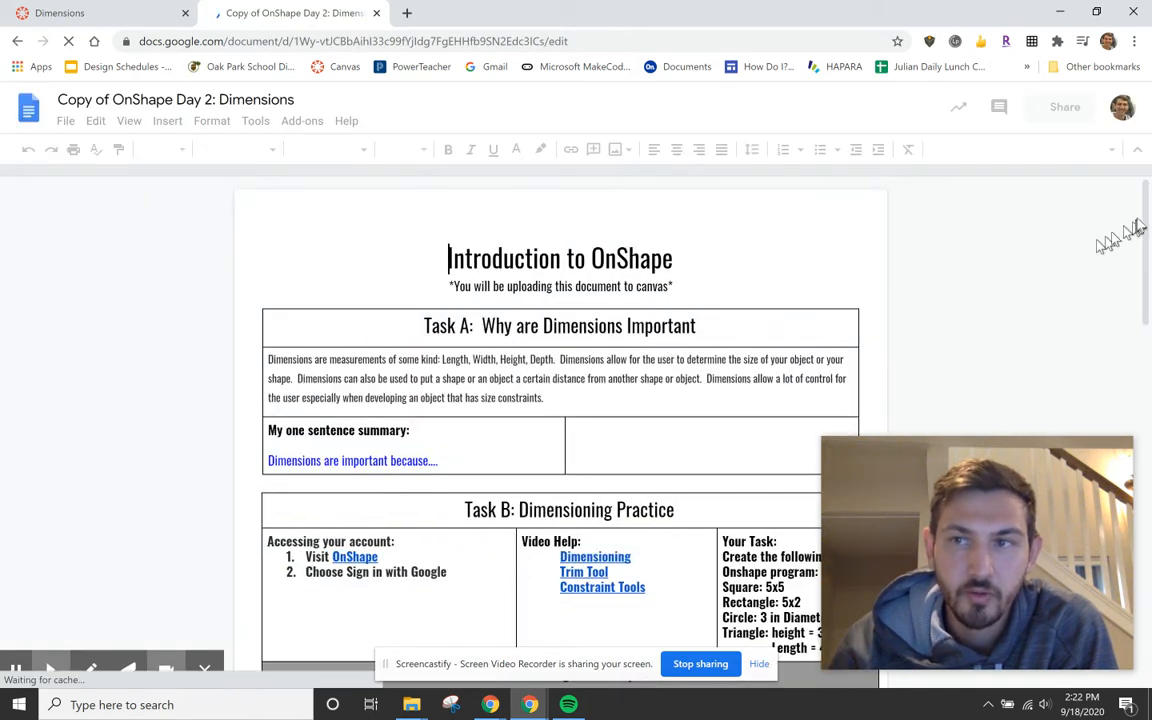
Open Onshape from the workbook's Task B instructions and sign in with Google using the teacher's school account.
{"action": "left_click_drag", "start_coordinate": [1144, 214], "coordinate": [1143, 229]}
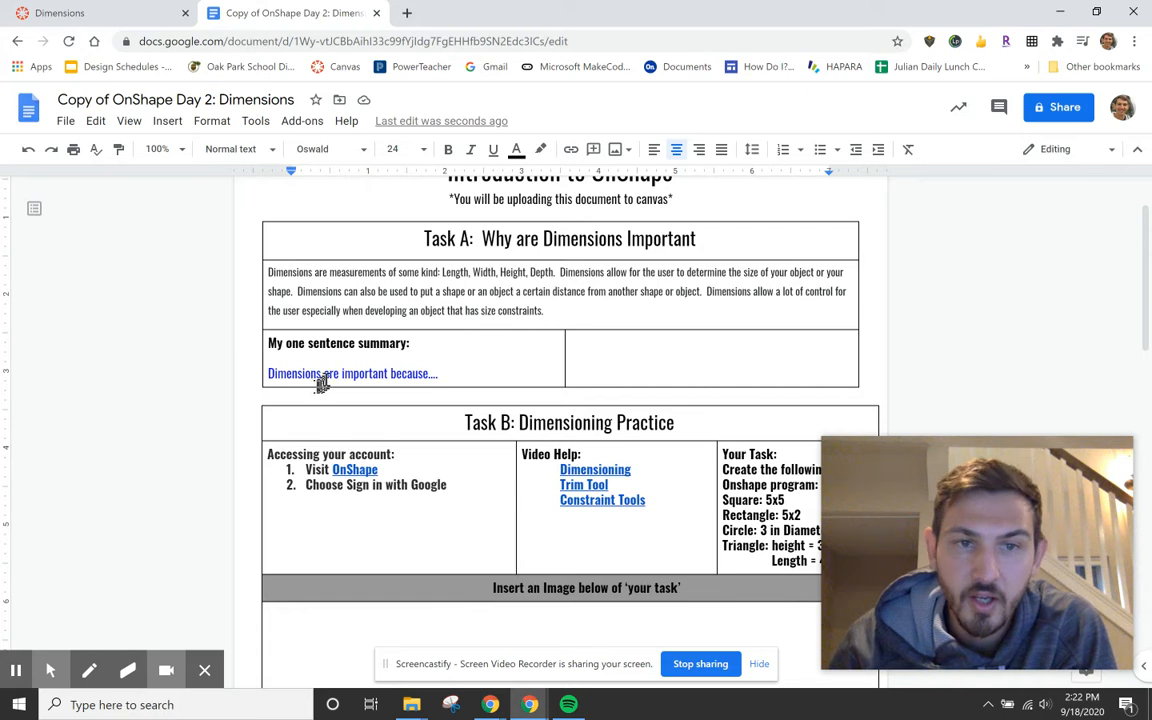
{"action": "left_click", "coordinate": [641, 357]}
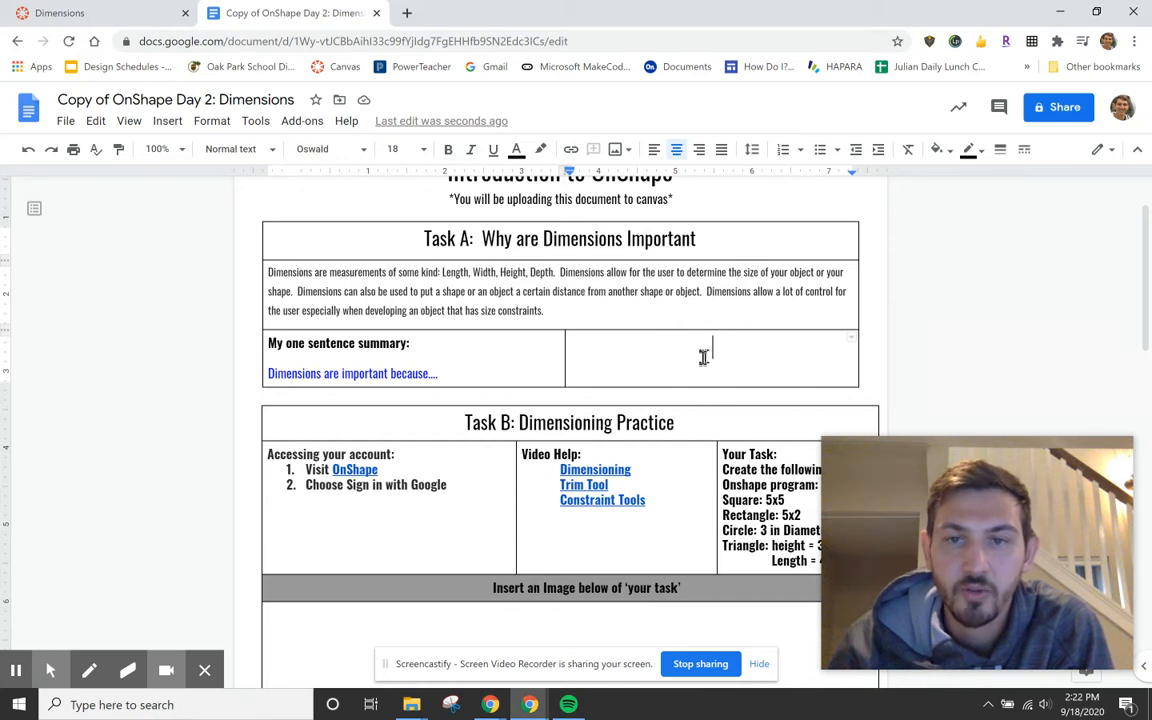
{"action": "scroll", "coordinate": [704, 355], "scroll_direction": "down", "scroll_amount": 3}
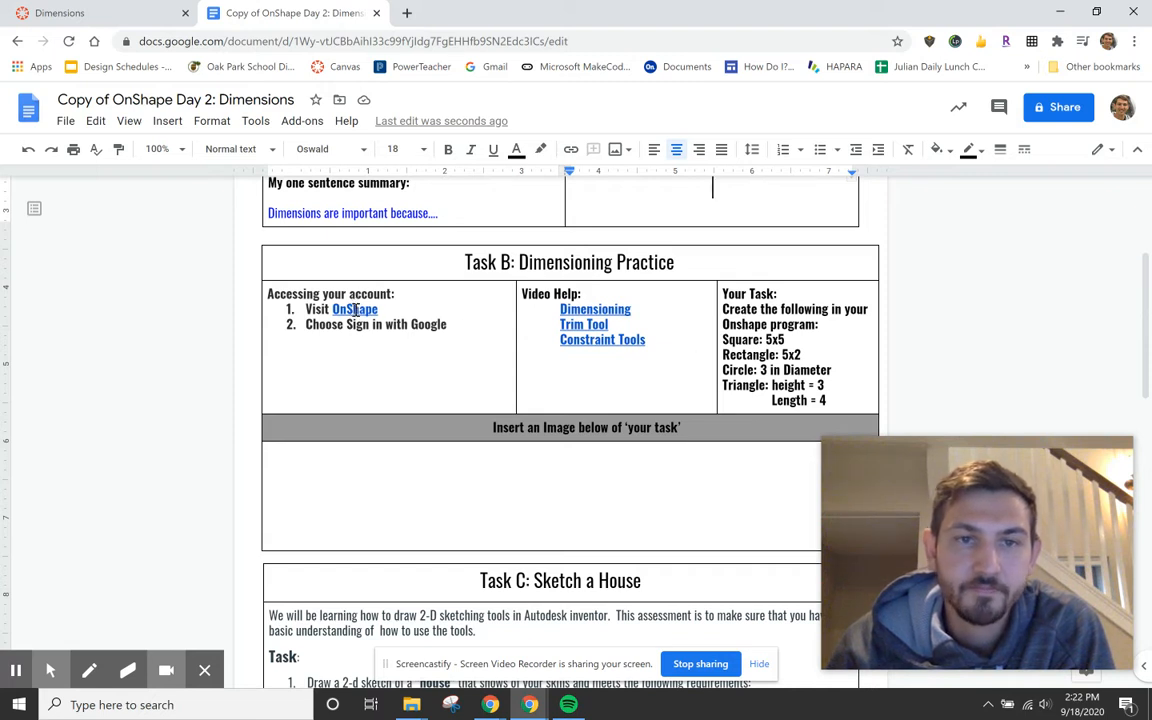
{"action": "left_click", "coordinate": [355, 310]}
{"action": "left_click", "coordinate": [438, 336]}
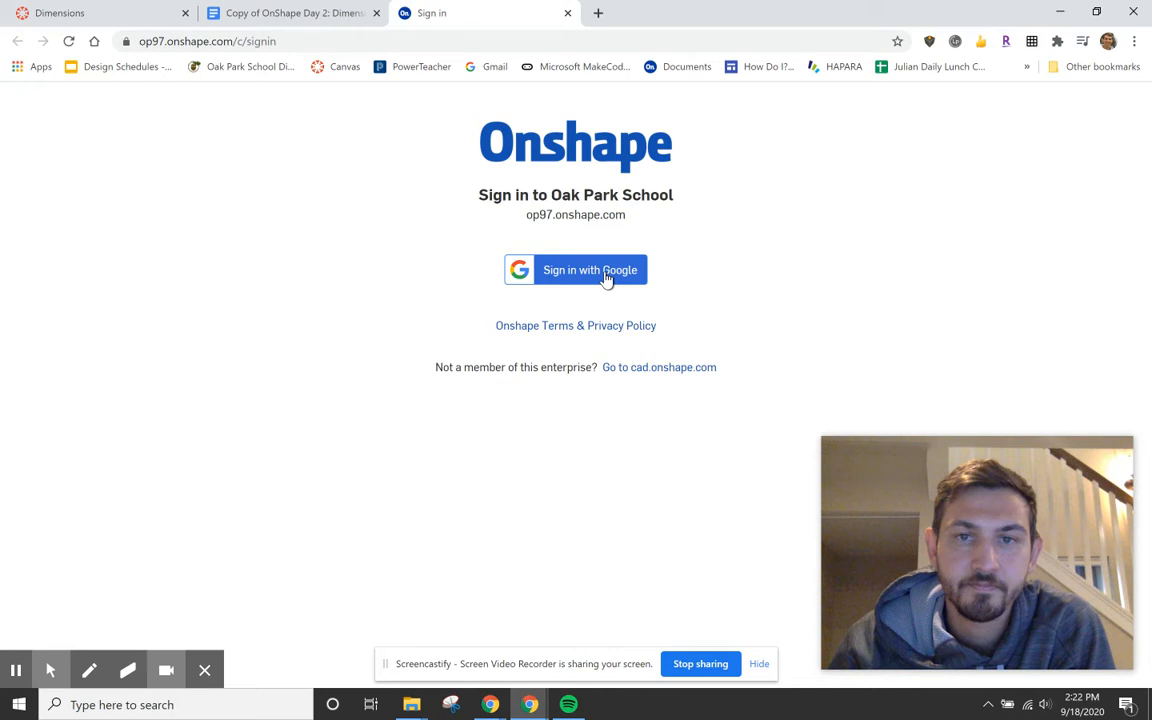
{"action": "left_click", "coordinate": [606, 279]}
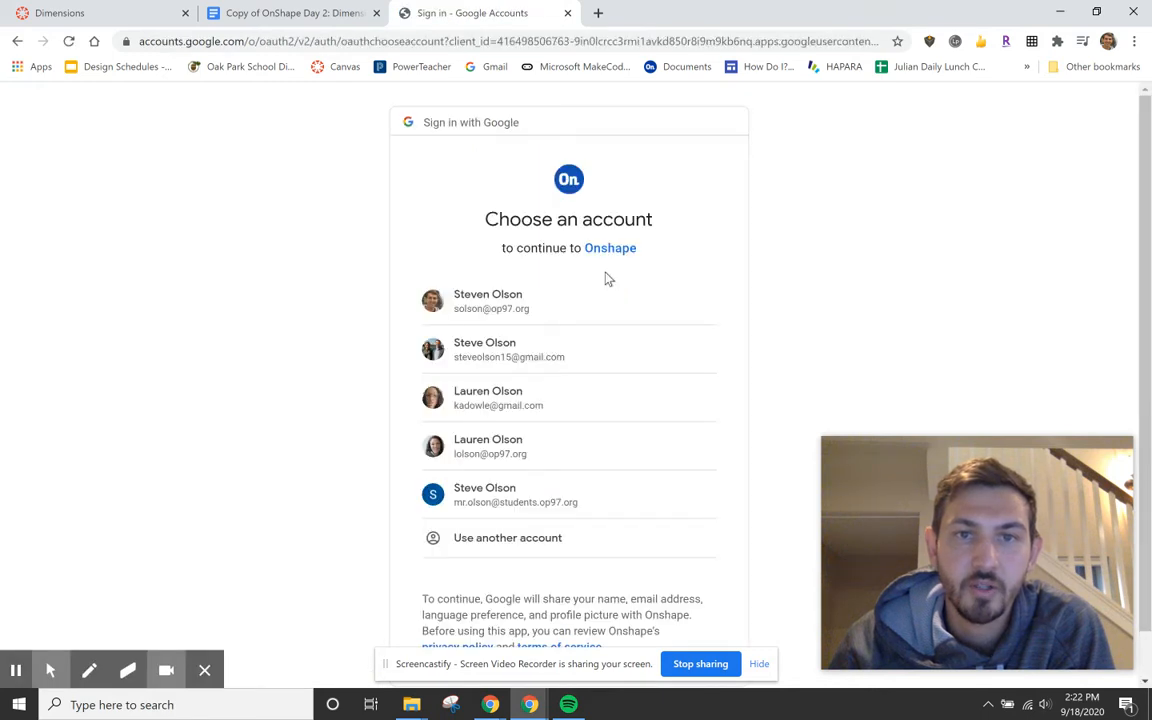
{"action": "left_click", "coordinate": [509, 296]}
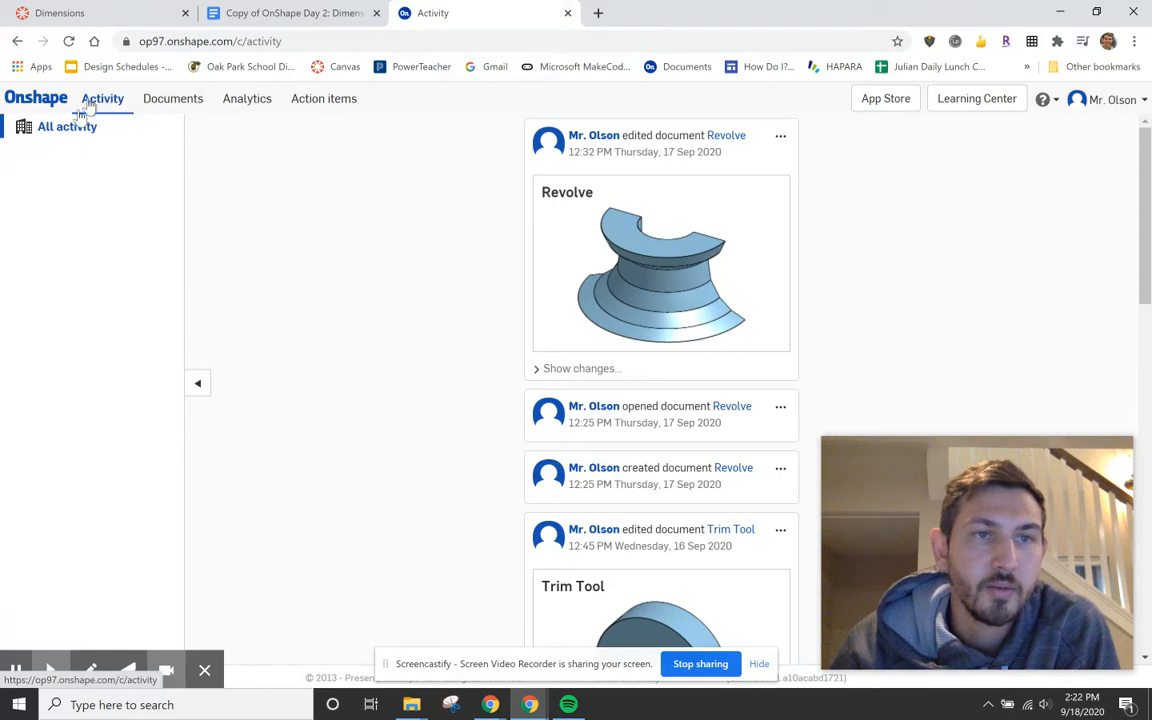
Create a new Onshape document named "Dimension Practice".
{"action": "left_click", "coordinate": [174, 104]}
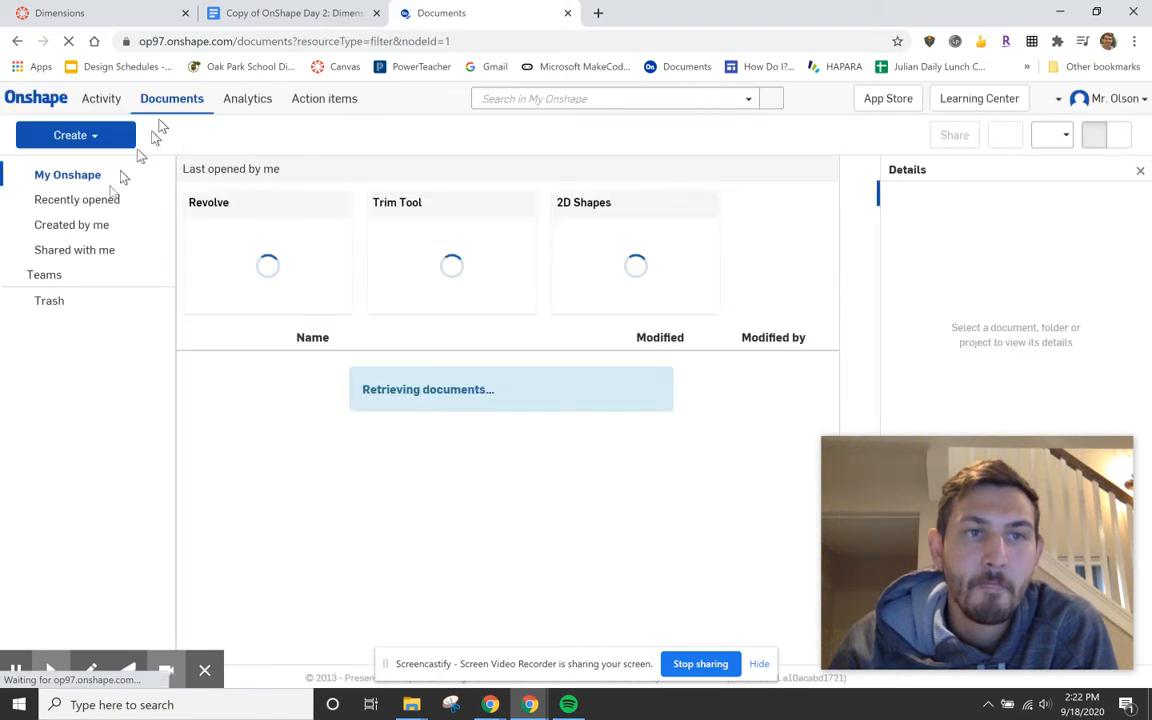
{"action": "left_click", "coordinate": [87, 144]}
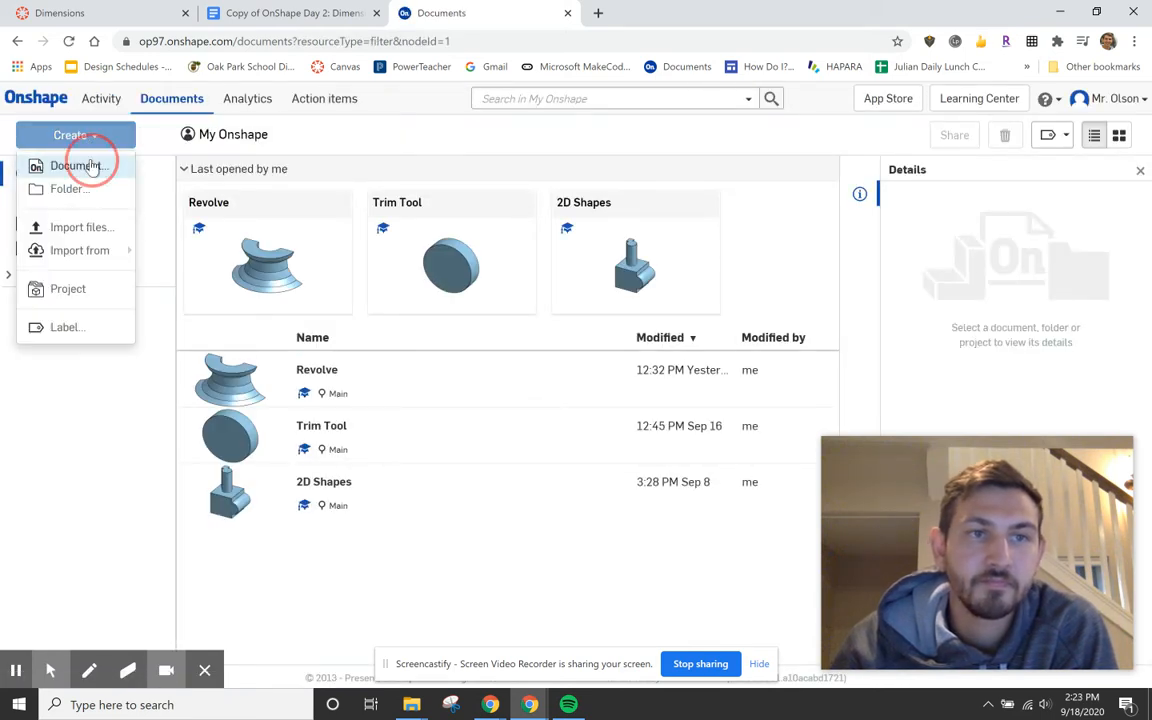
{"action": "left_click", "coordinate": [82, 165]}
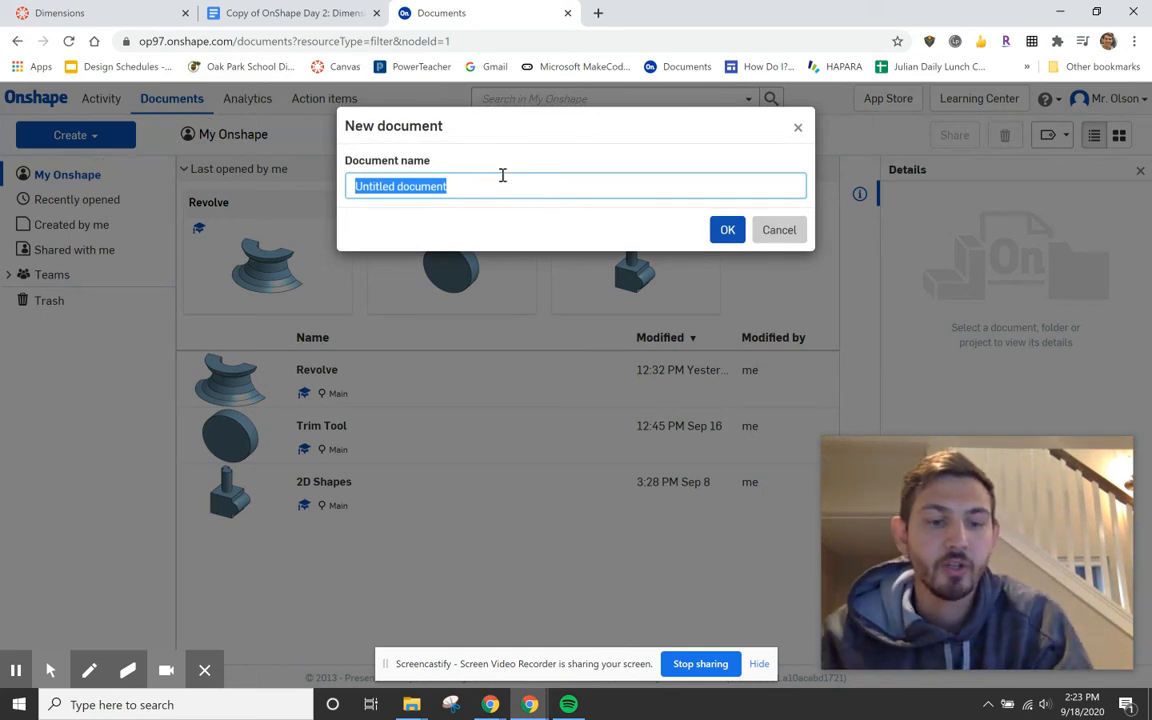
{"action": "type", "text": "Dimension"}
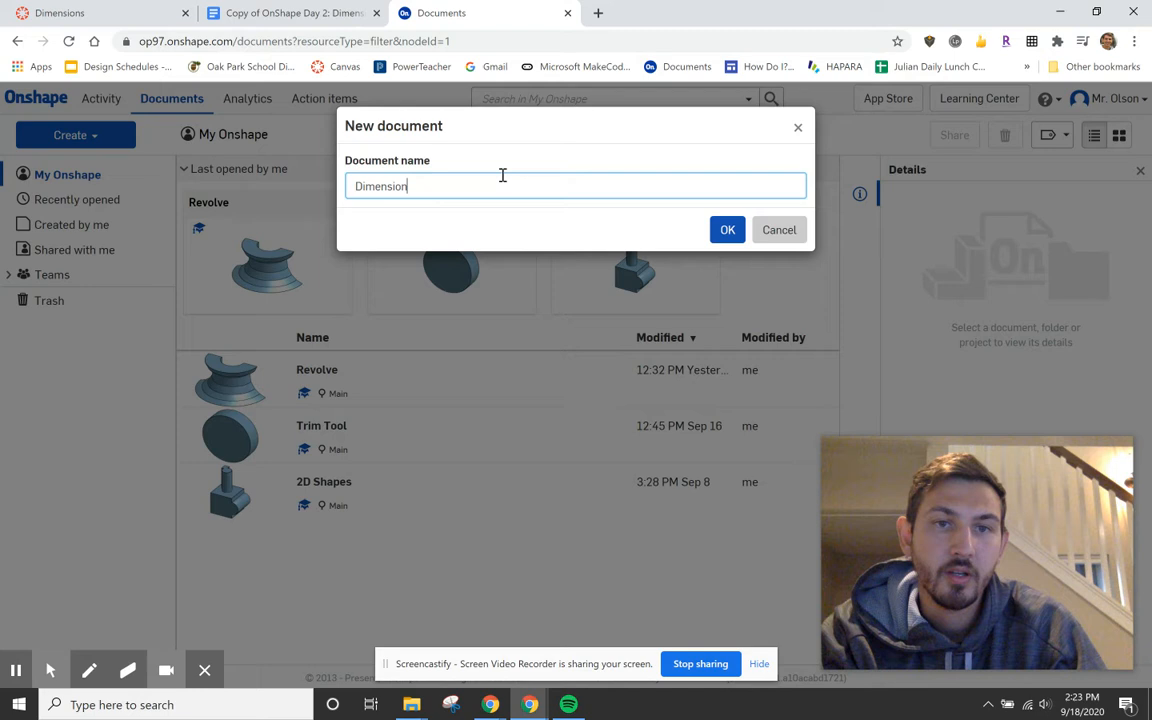
{"action": "type", "text": "Practice"}
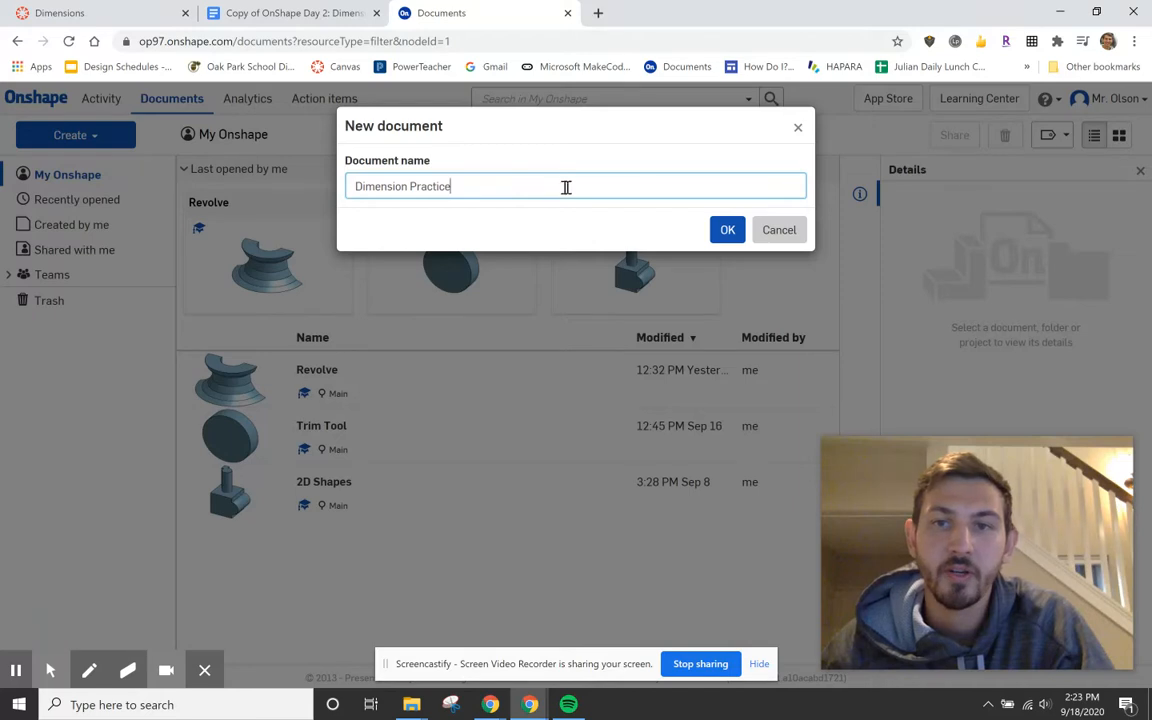
{"action": "left_click", "coordinate": [721, 231]}
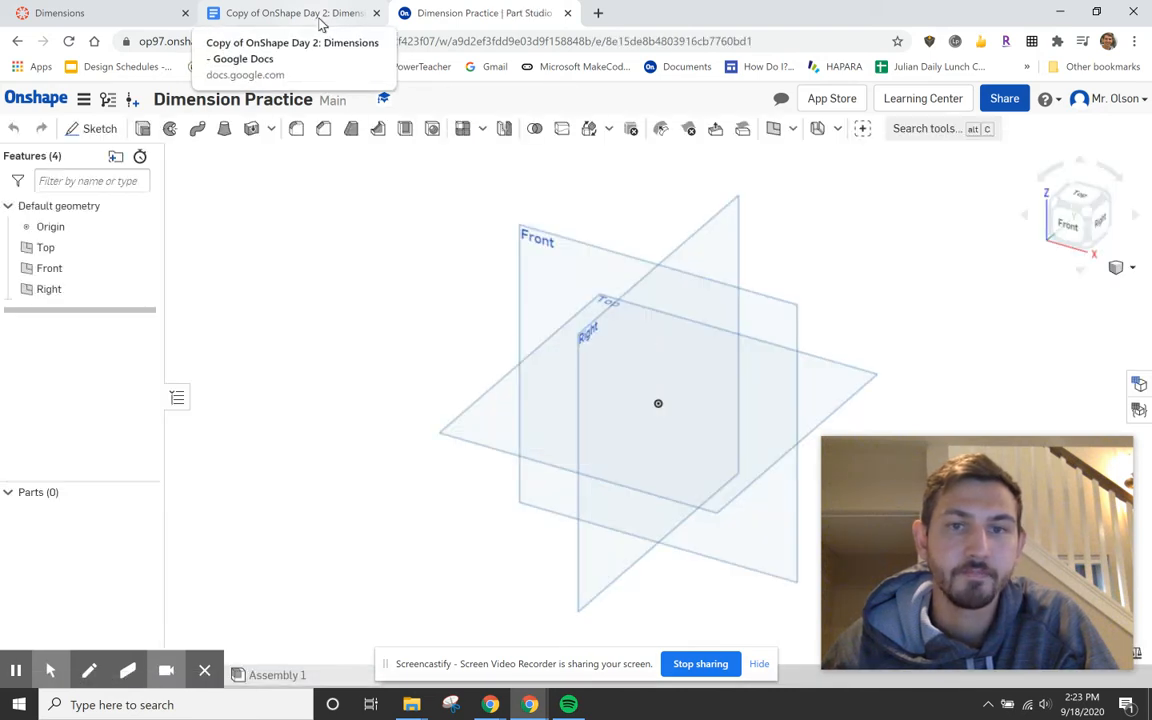
Consult the Task B shape list in the Google Docs workbook, and start a sketch on the Front plane in Onshape.
{"action": "left_click", "coordinate": [320, 24]}
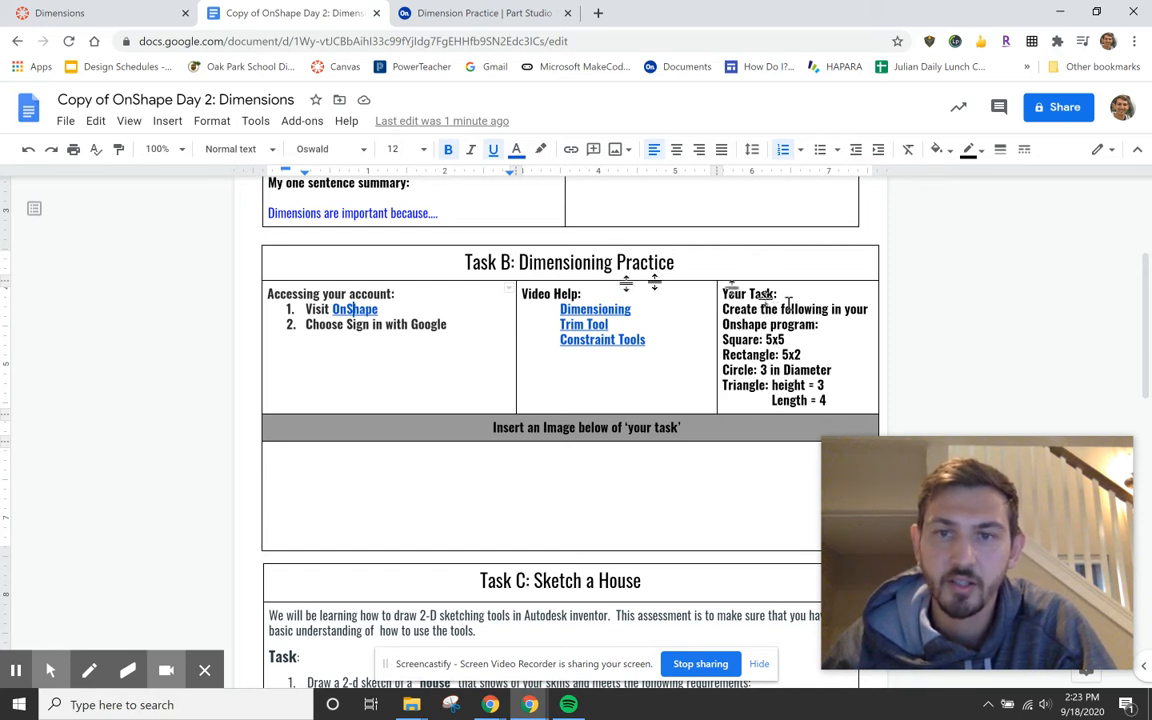
{"action": "scroll", "coordinate": [797, 320], "scroll_direction": "down", "scroll_amount": 1}
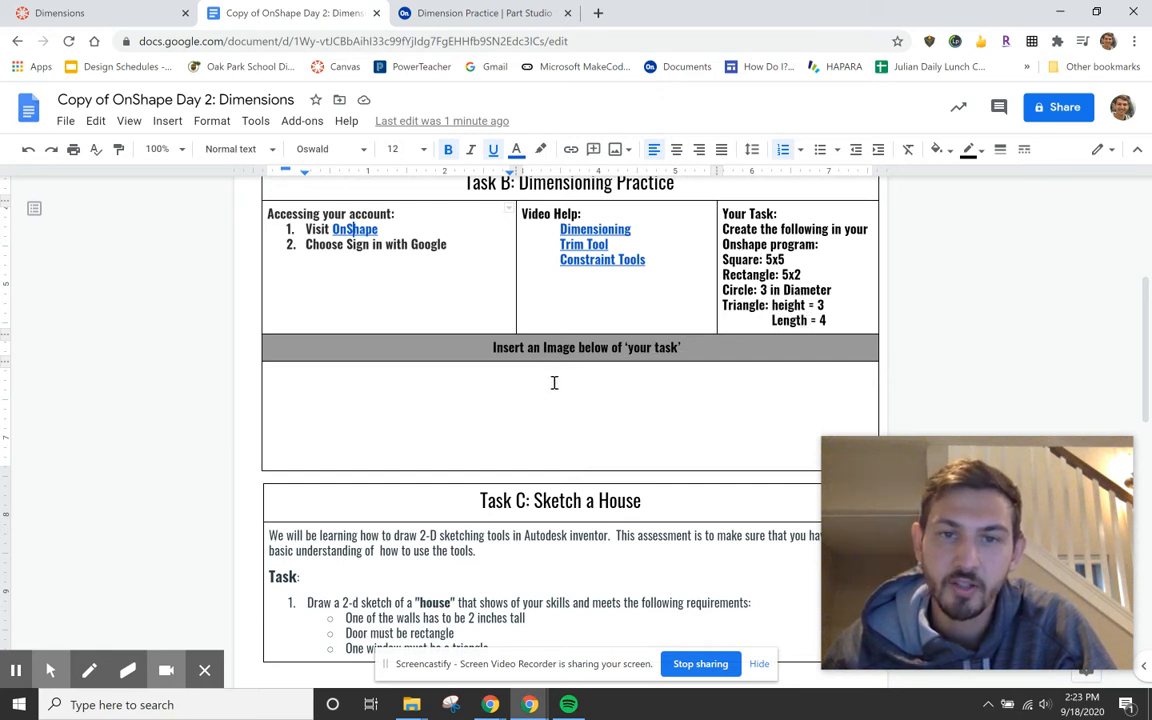
{"action": "key", "text": "ctrl"}
{"action": "key", "text": "ctrl"}
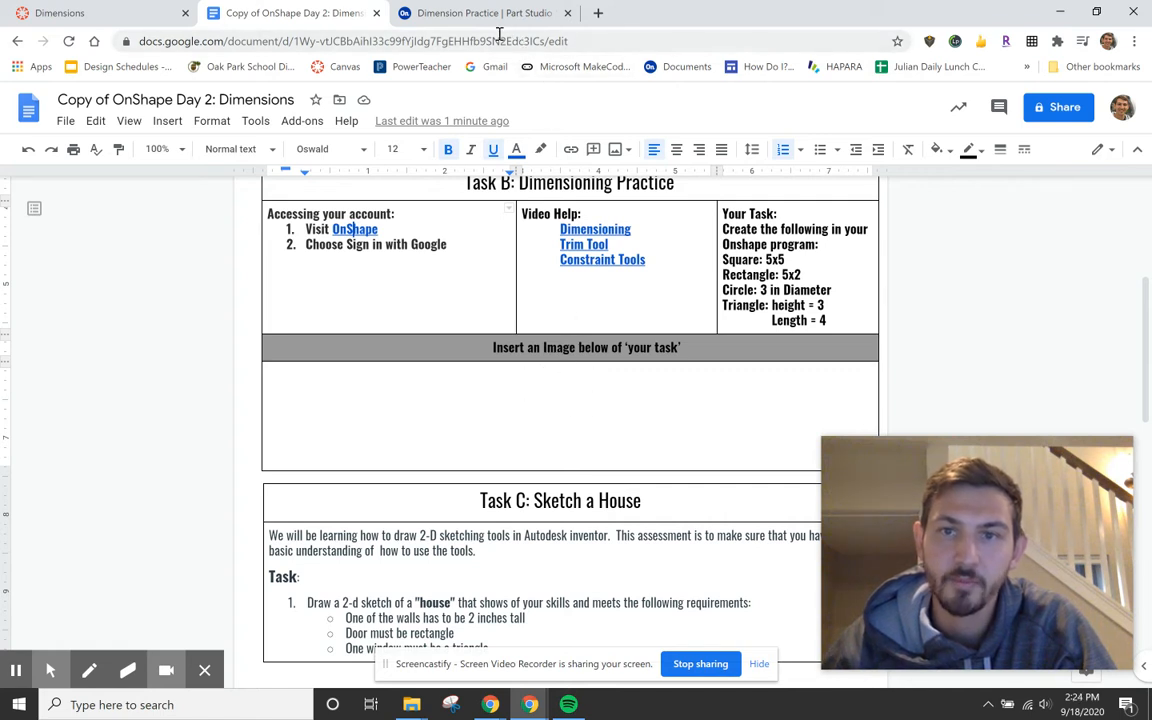
{"action": "left_click", "coordinate": [460, 22]}
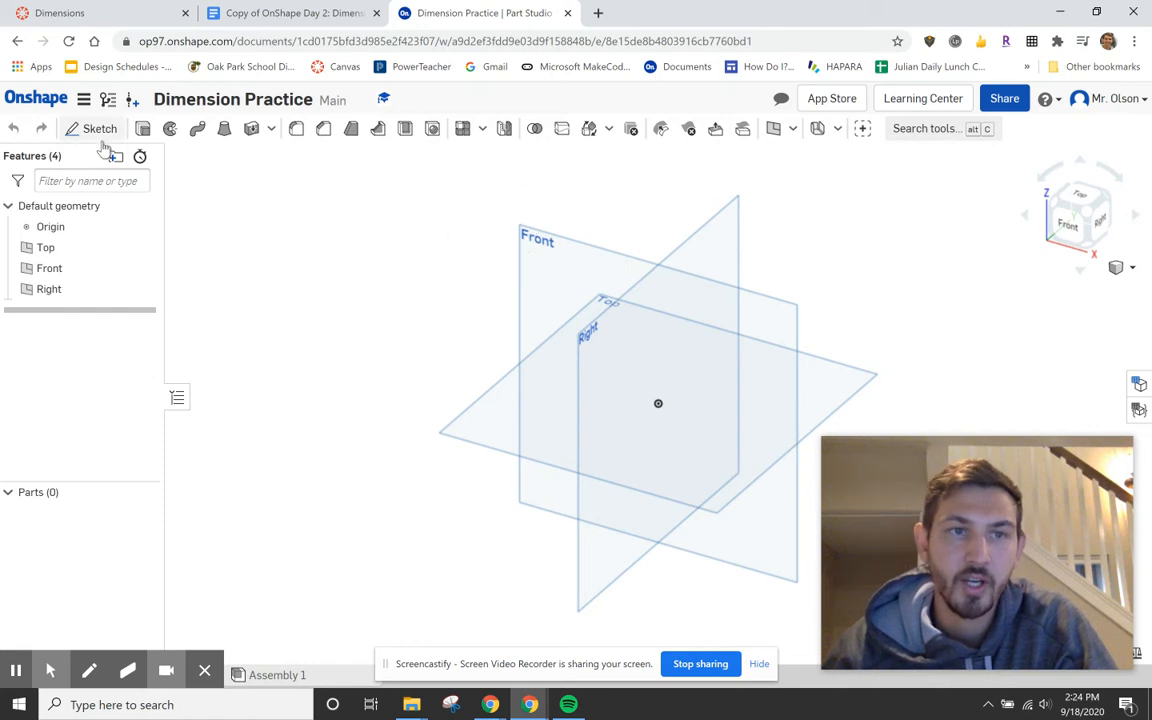
{"action": "left_click", "coordinate": [535, 240]}
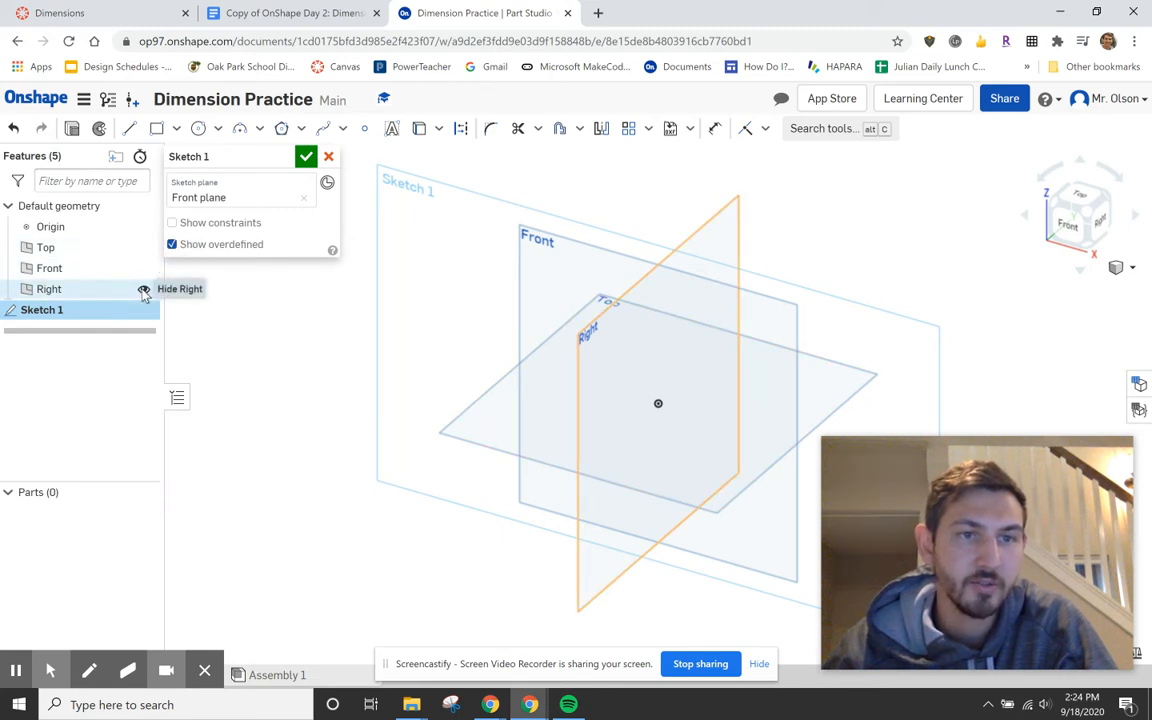
Hide the Right, Front and Top planes and turn the view to face the Front sketch plane.
{"action": "left_click", "coordinate": [144, 290]}
{"action": "left_click", "coordinate": [144, 269]}
{"action": "left_click", "coordinate": [143, 248]}
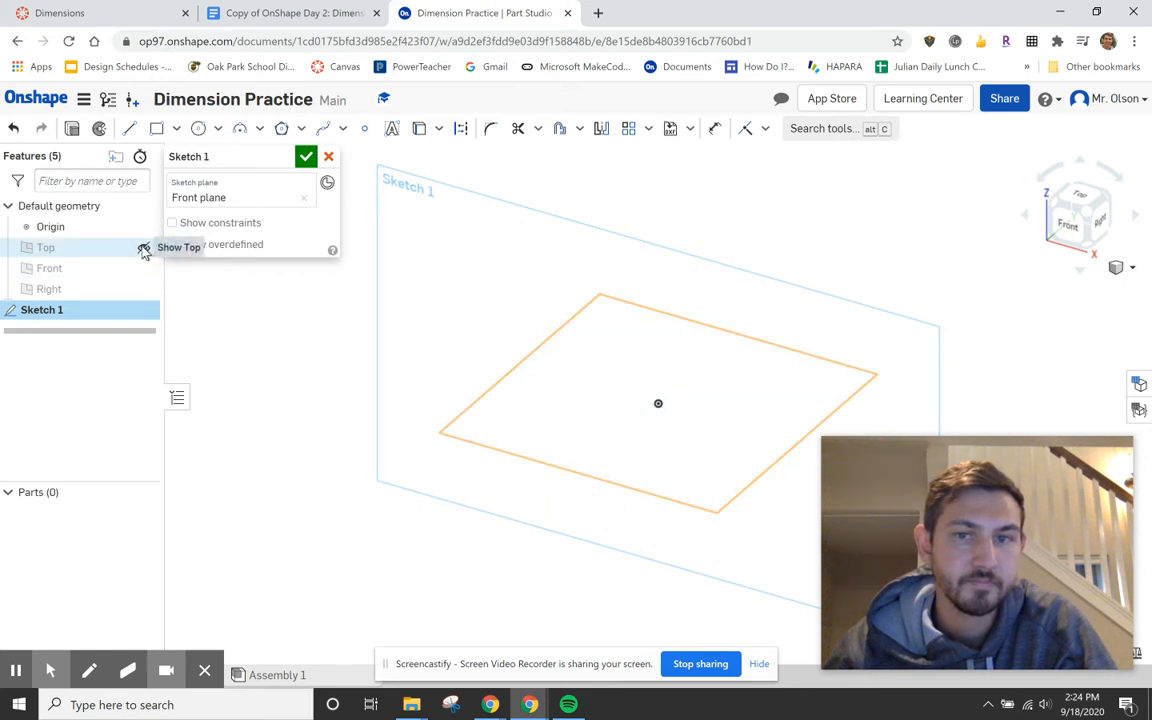
{"action": "left_click", "coordinate": [1073, 226]}
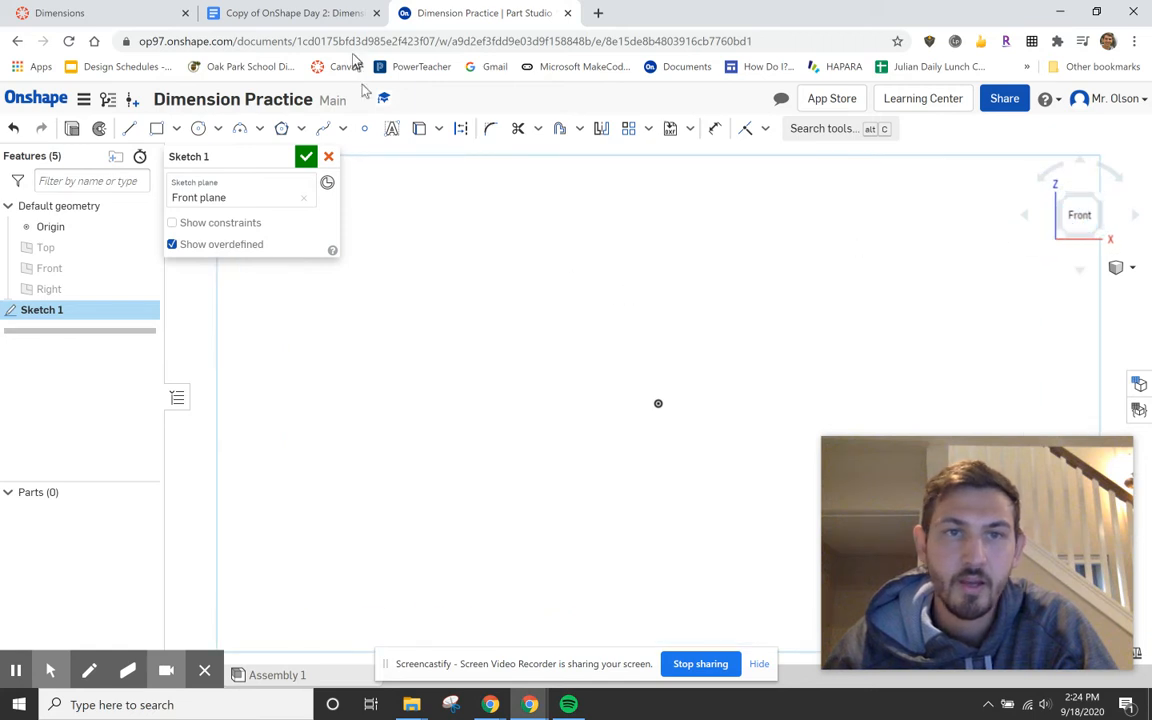
Sketch a corner rectangle about 3.54 wide and 2.09 high, above and left of the origin.
{"action": "left_click", "coordinate": [157, 131]}
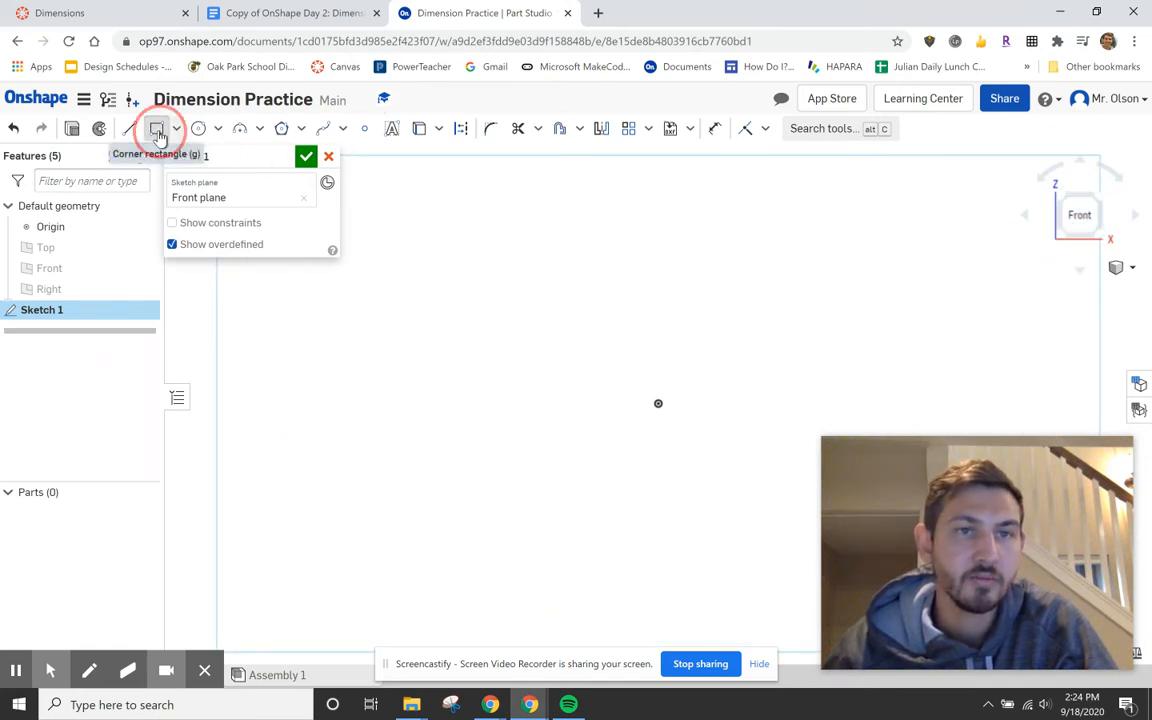
{"action": "left_click_drag", "start_coordinate": [386, 207], "coordinate": [643, 358]}
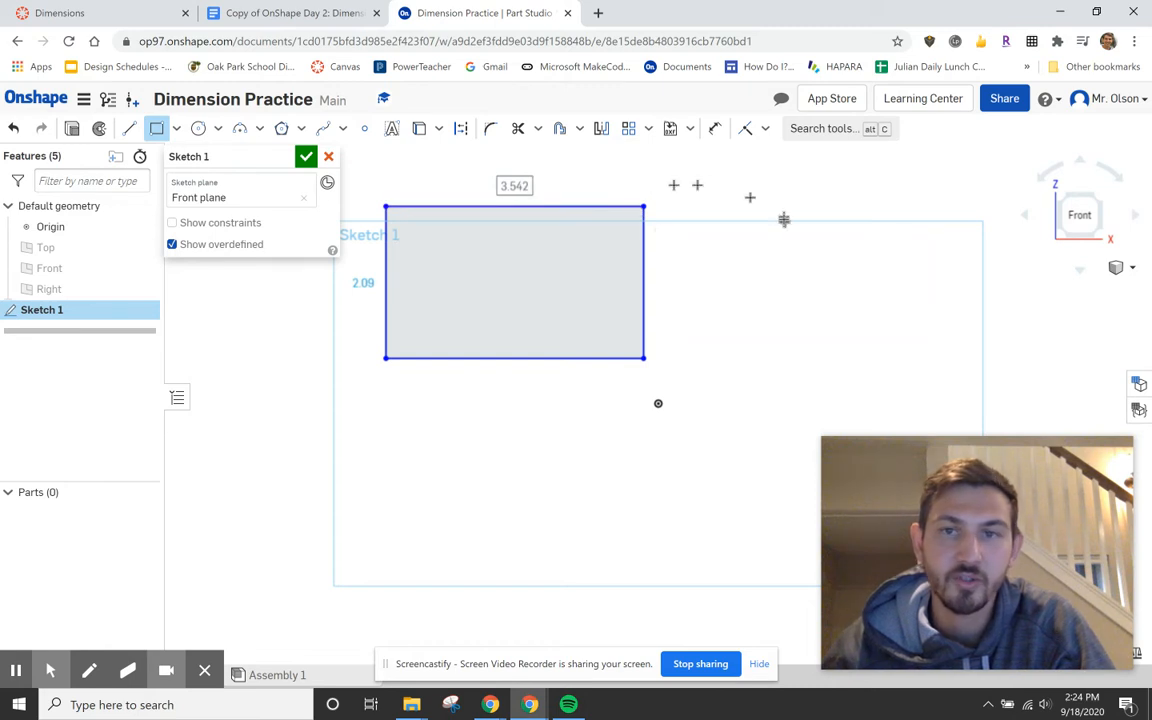
{"action": "key", "text": "Escape"}
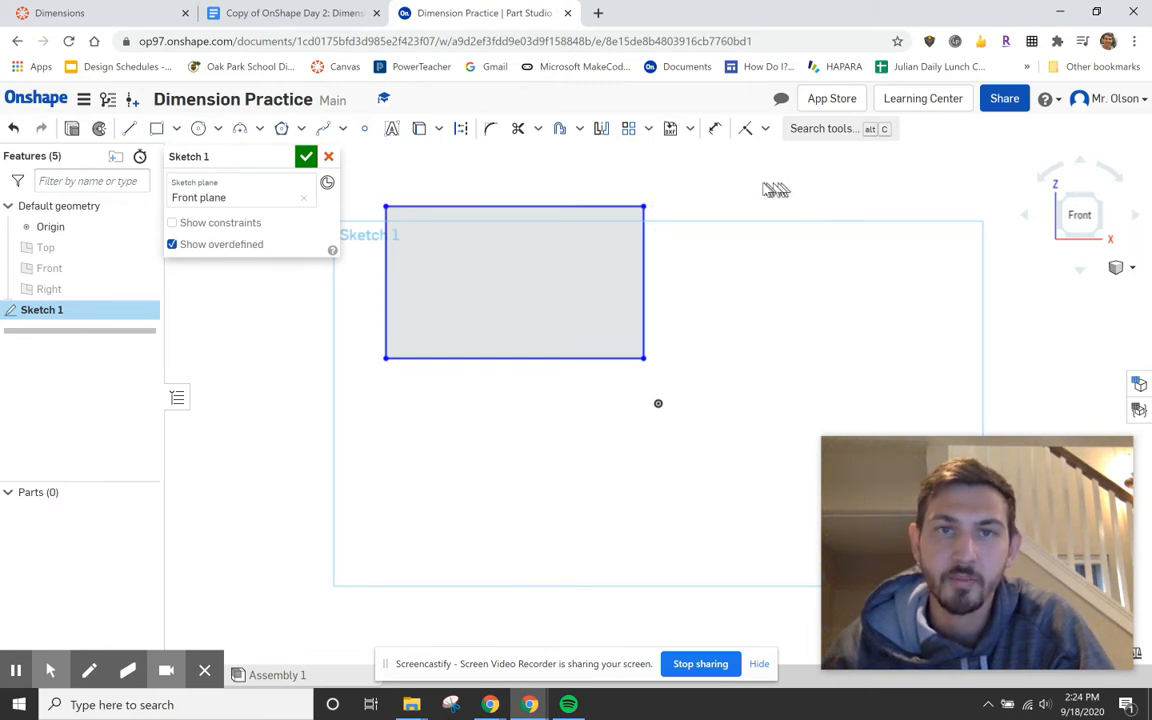
Return briefly to the Google Docs workbook, and dimension the Onshape rectangle as a square 5 wide and 5 high.
{"action": "left_click", "coordinate": [320, 20]}
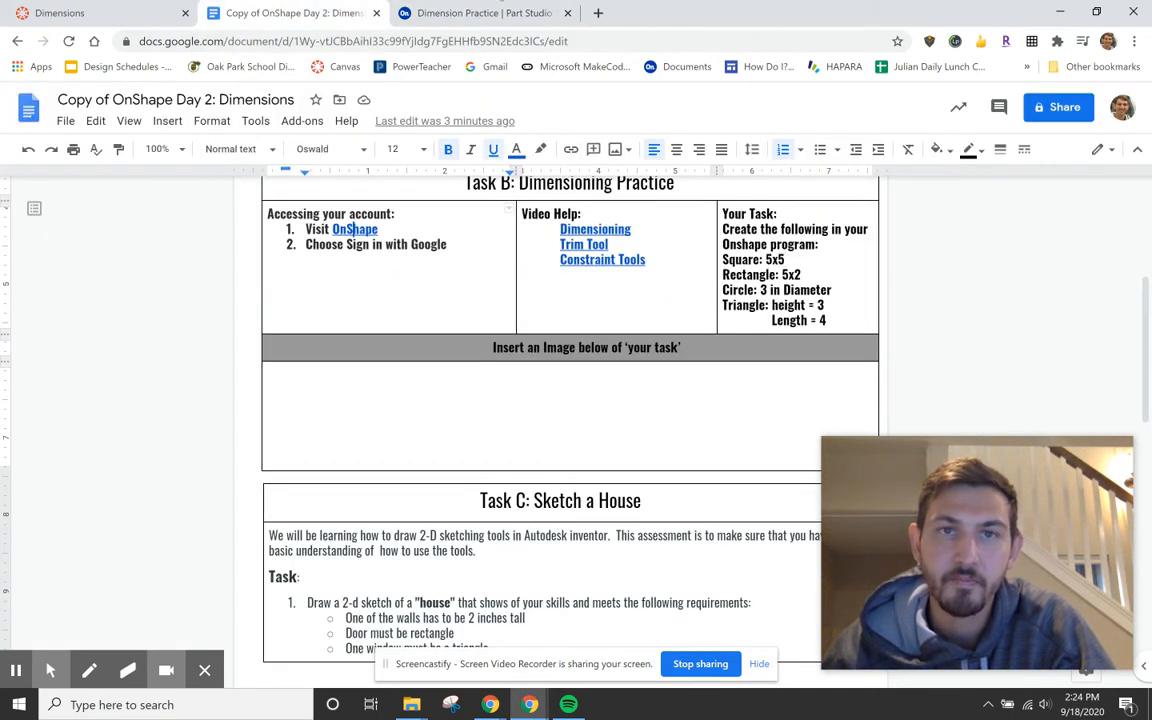
{"action": "left_click", "coordinate": [476, 15]}
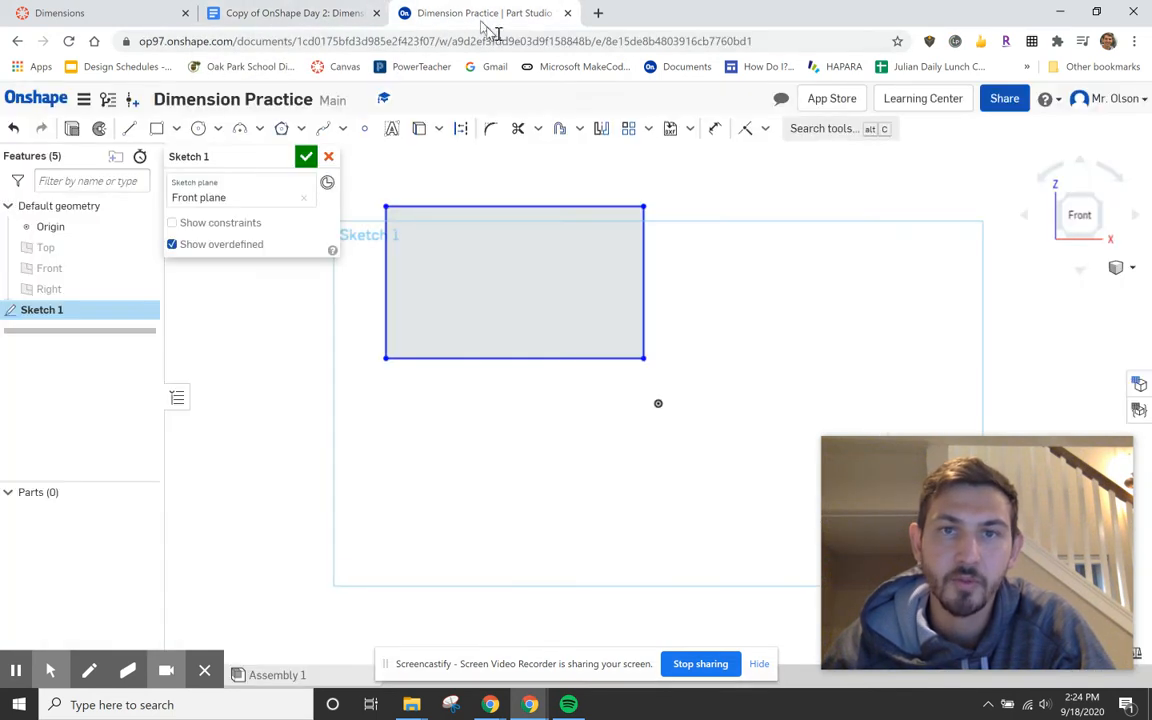
{"action": "left_click", "coordinate": [716, 132]}
{"action": "left_click", "coordinate": [519, 359]}
{"action": "left_click", "coordinate": [509, 409]}
{"action": "type", "text": "5"}
{"action": "key", "text": "Return"}
{"action": "left_click", "coordinate": [697, 276]}
{"action": "left_click", "coordinate": [721, 280]}
{"action": "type", "text": "5"}
{"action": "key", "text": "Return"}
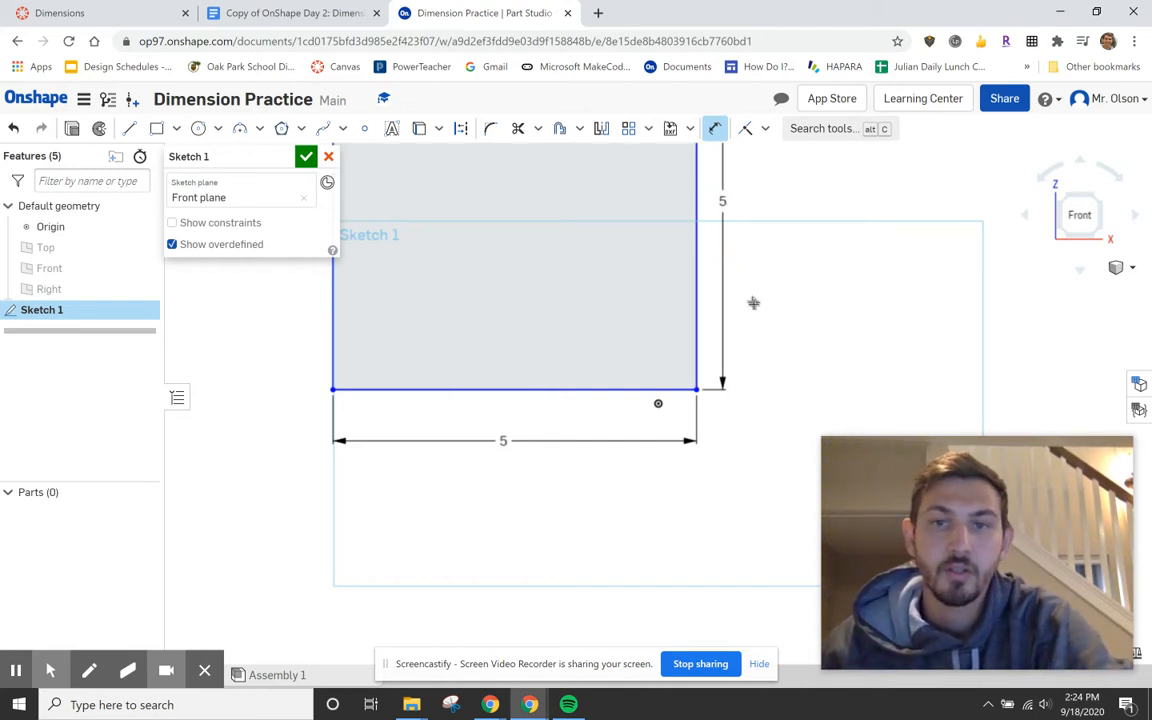
Check the rectangle's size in the Google Docs workbook, and sketch a 5 by 2 corner rectangle to the right of the square in Onshape.
{"action": "scroll", "coordinate": [752, 305], "scroll_direction": "down", "scroll_amount": 3}
{"action": "scroll", "coordinate": [752, 305], "scroll_direction": "up", "scroll_amount": 3}
{"action": "middle_click_drag", "start_coordinate": [835, 288], "coordinate": [689, 317]}
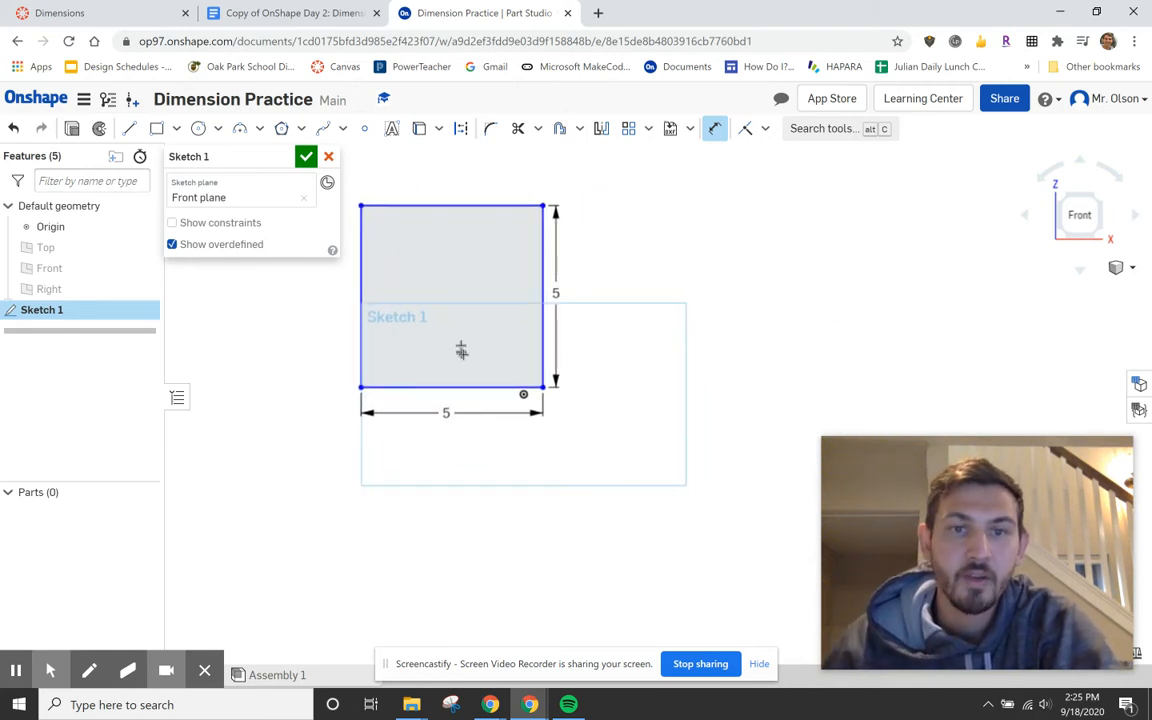
{"action": "left_click", "coordinate": [297, 14]}
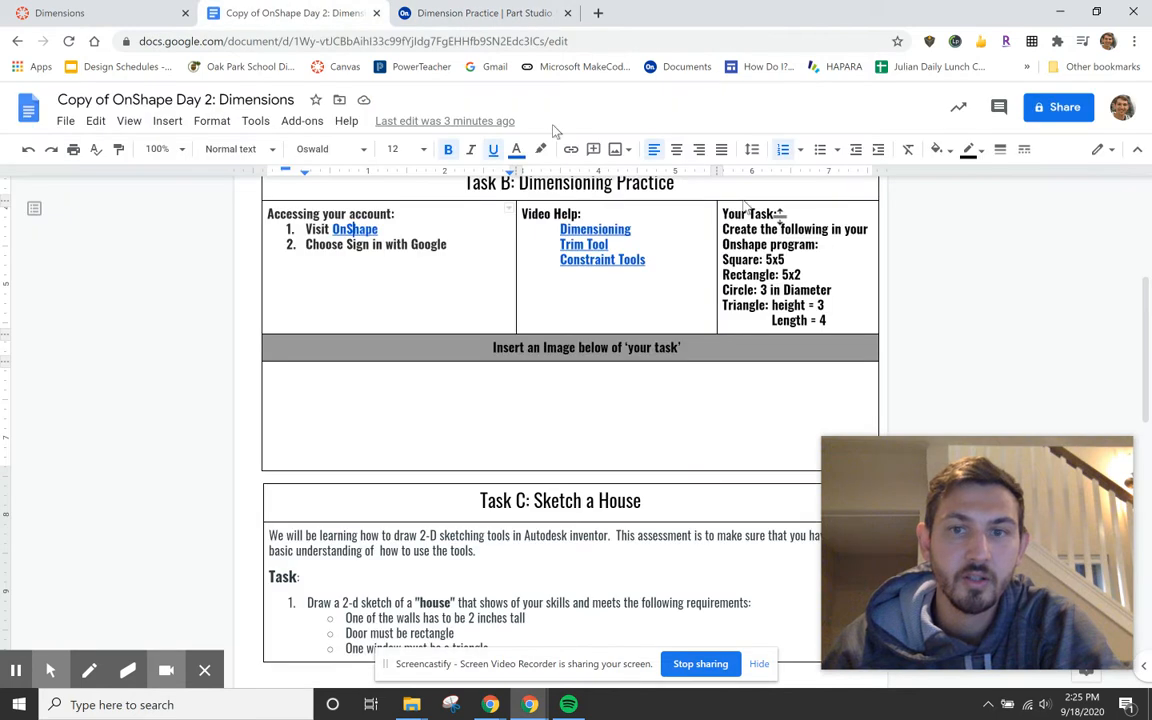
{"action": "left_click", "coordinate": [480, 13]}
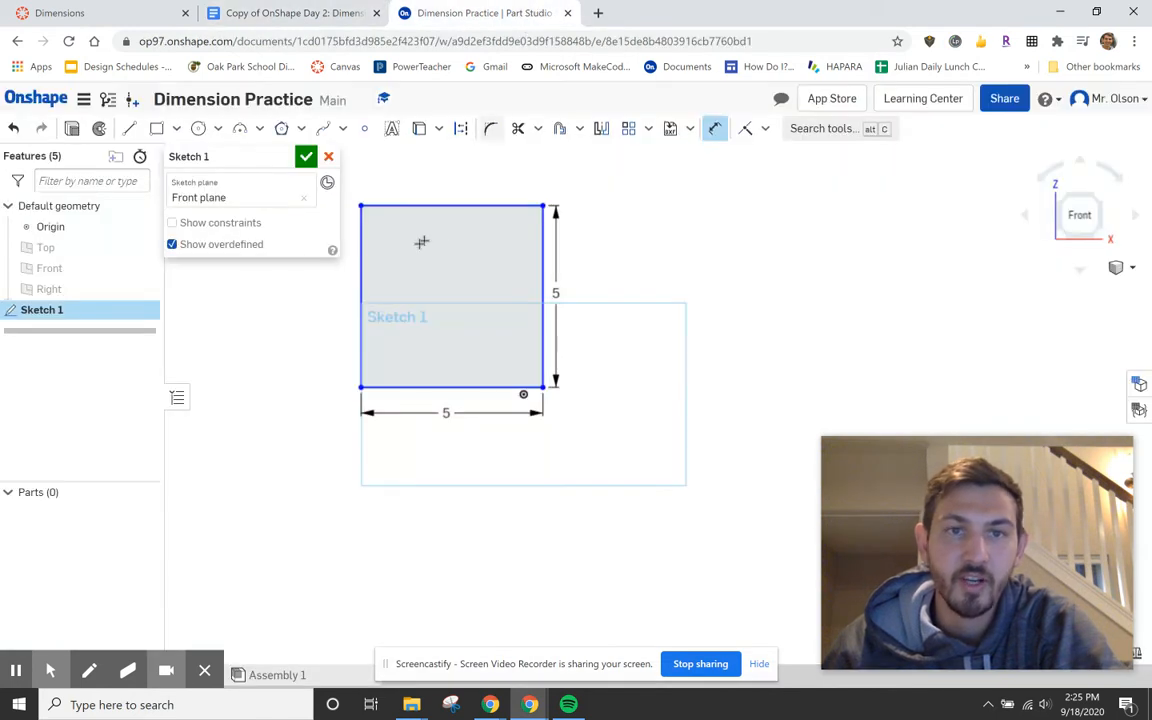
{"action": "left_click", "coordinate": [158, 130]}
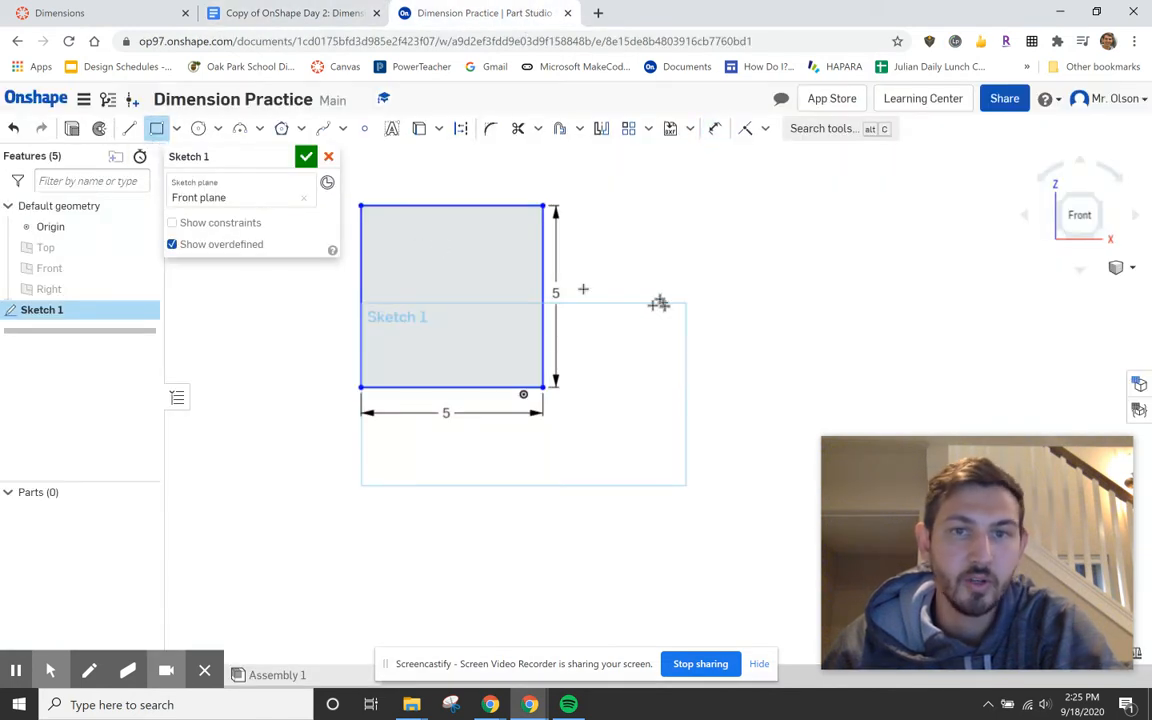
{"action": "left_click", "coordinate": [607, 243]}
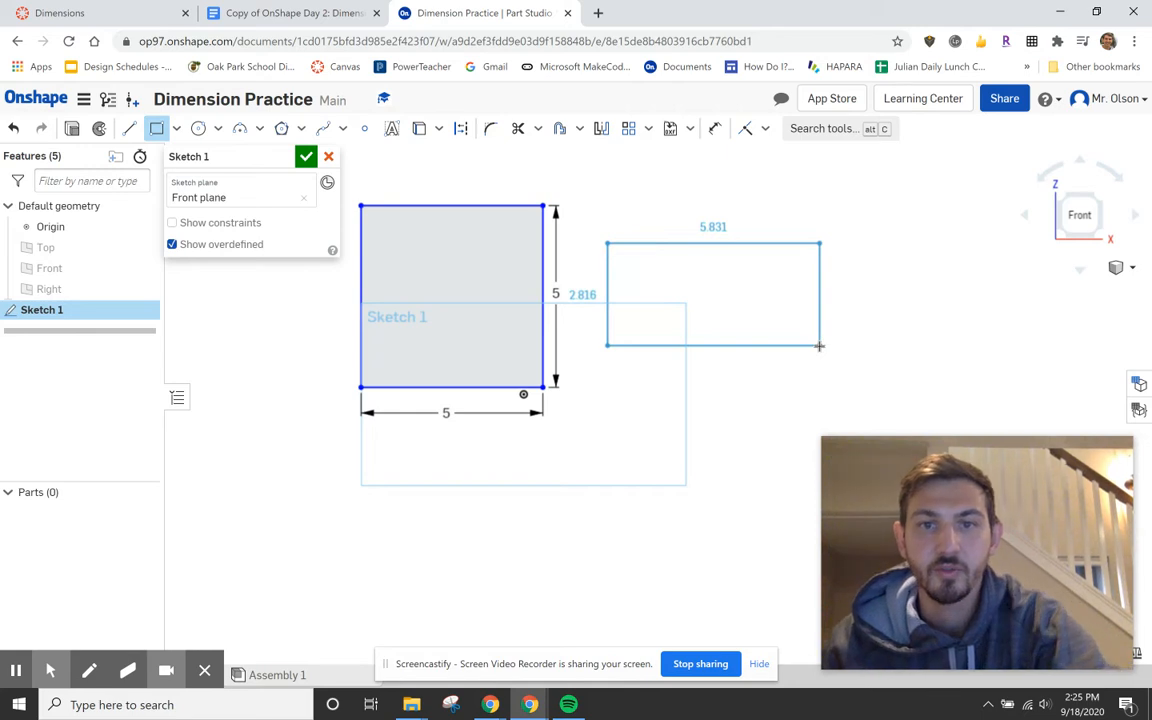
{"action": "left_click", "coordinate": [814, 342]}
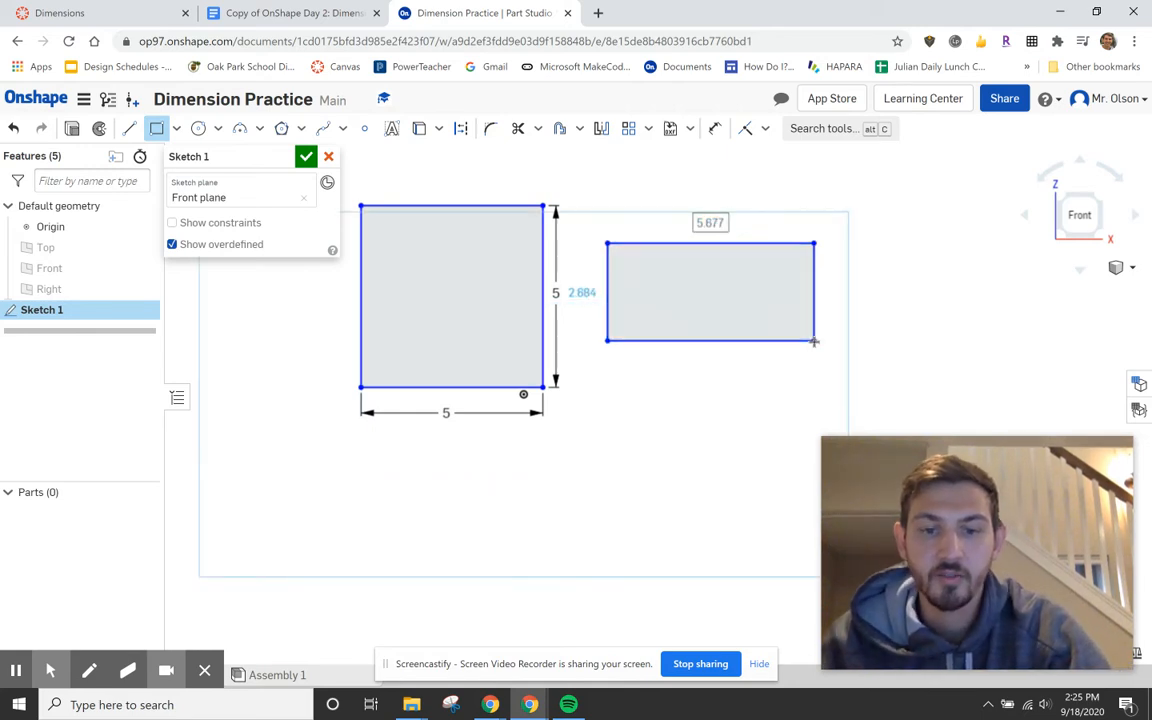
{"action": "type", "text": "5"}
{"action": "key", "text": "Tab"}
{"action": "type", "text": "2"}
{"action": "key", "text": "Return"}
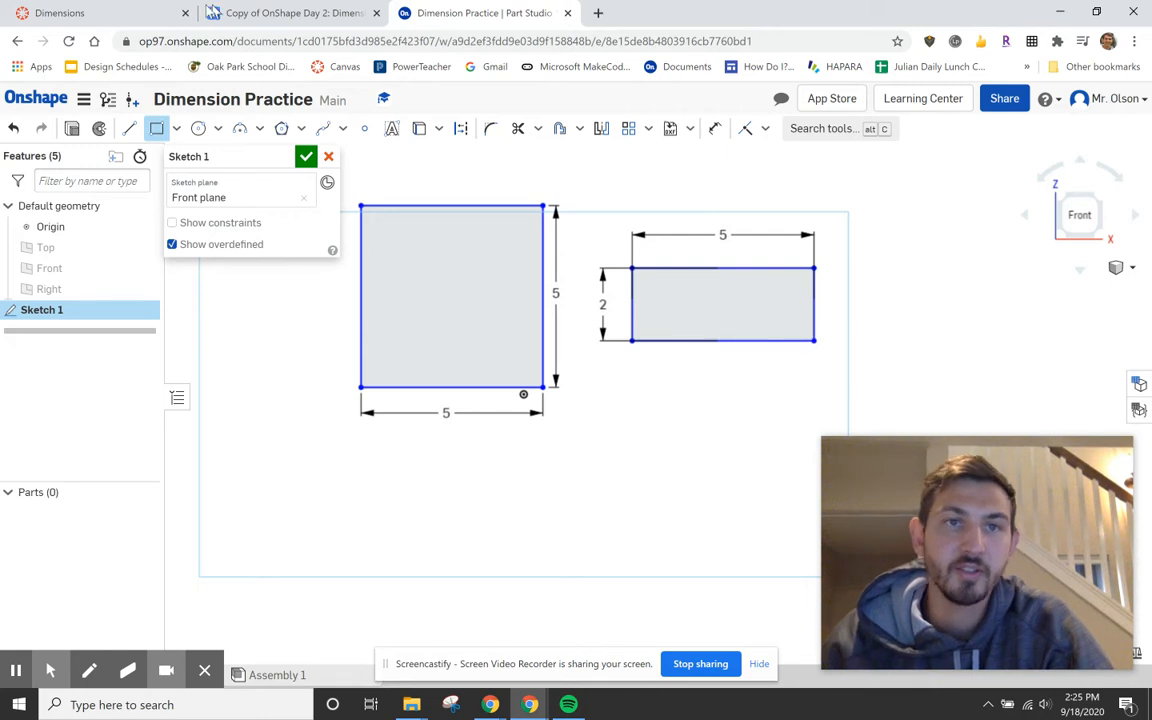
Check the circle's size in the Google Docs workbook, and sketch a circle 3 in diameter below the rectangle in Onshape.
{"action": "left_click", "coordinate": [276, 18]}
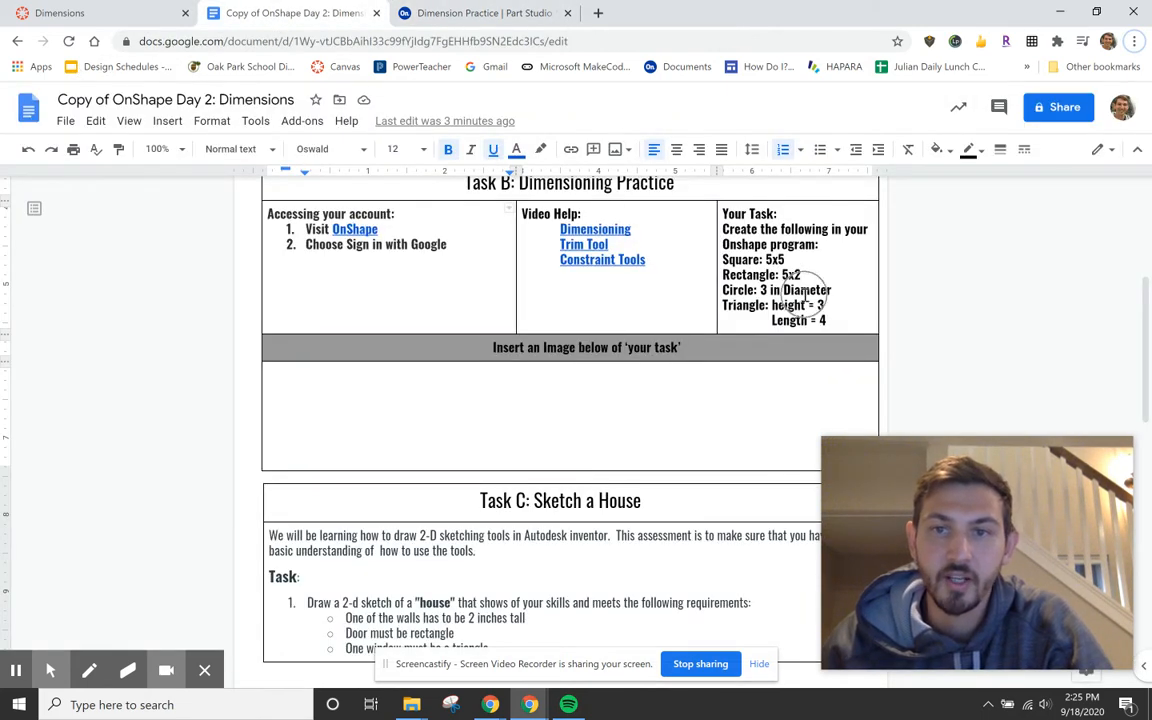
{"action": "left_click", "coordinate": [444, 20]}
{"action": "left_click", "coordinate": [198, 128]}
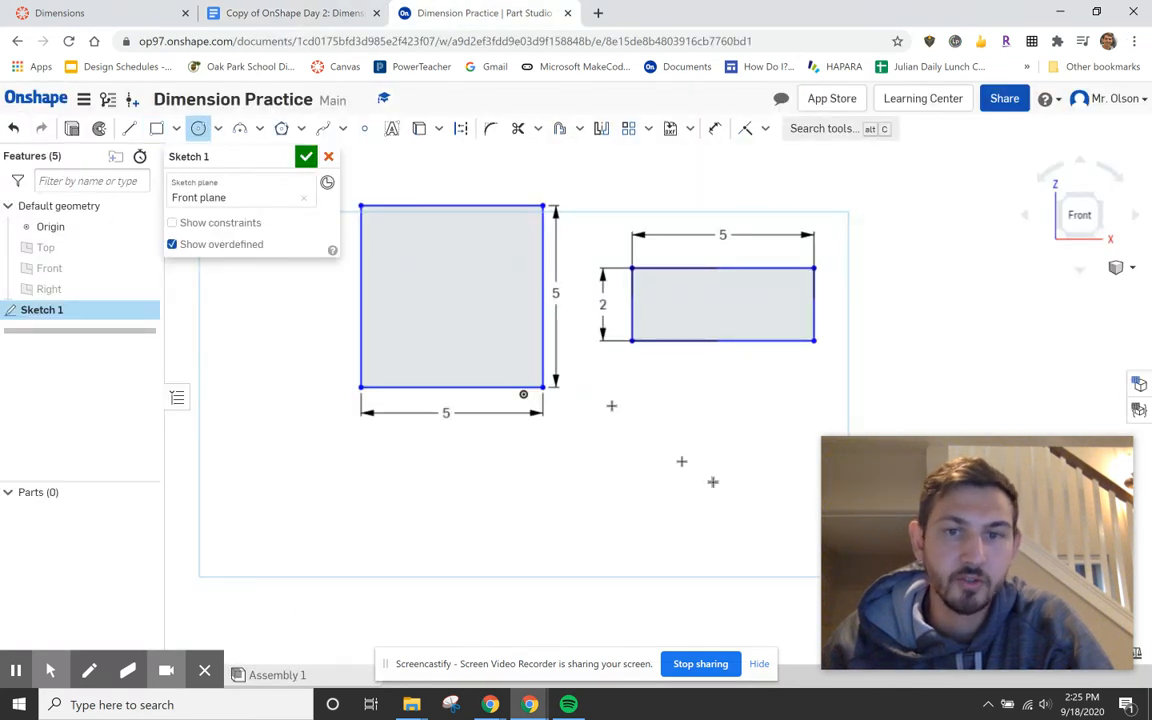
{"action": "left_click", "coordinate": [707, 465]}
{"action": "left_click", "coordinate": [719, 514]}
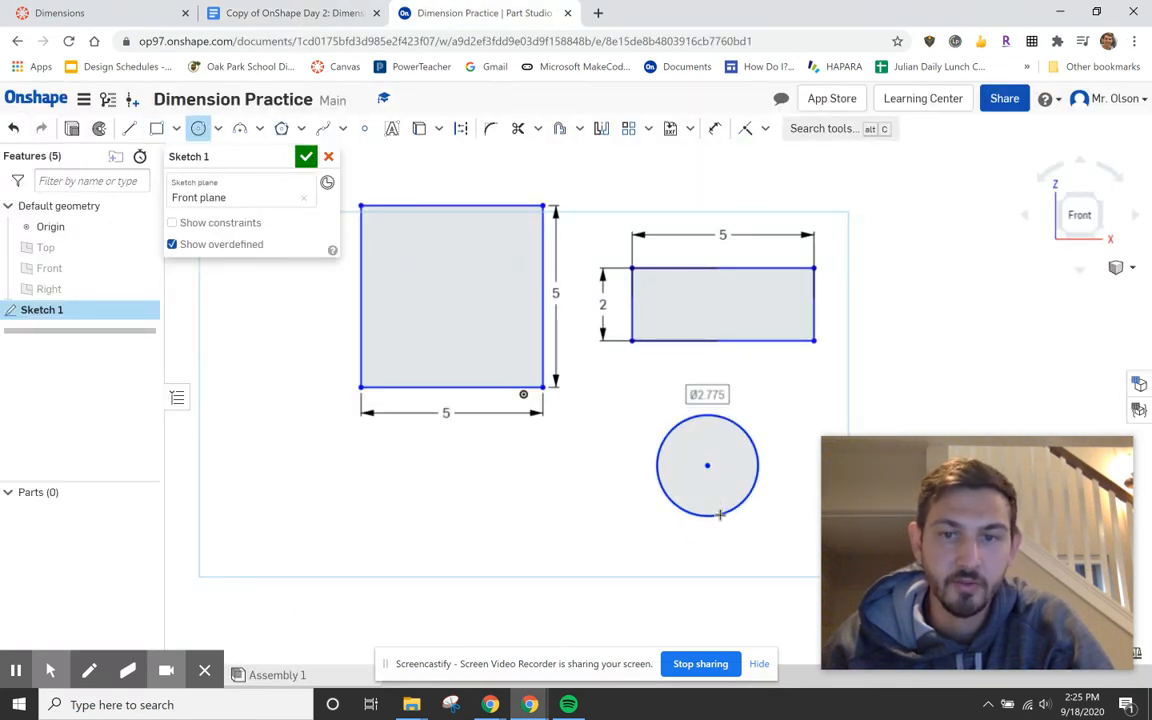
{"action": "type", "text": "3"}
{"action": "key", "text": "Return"}
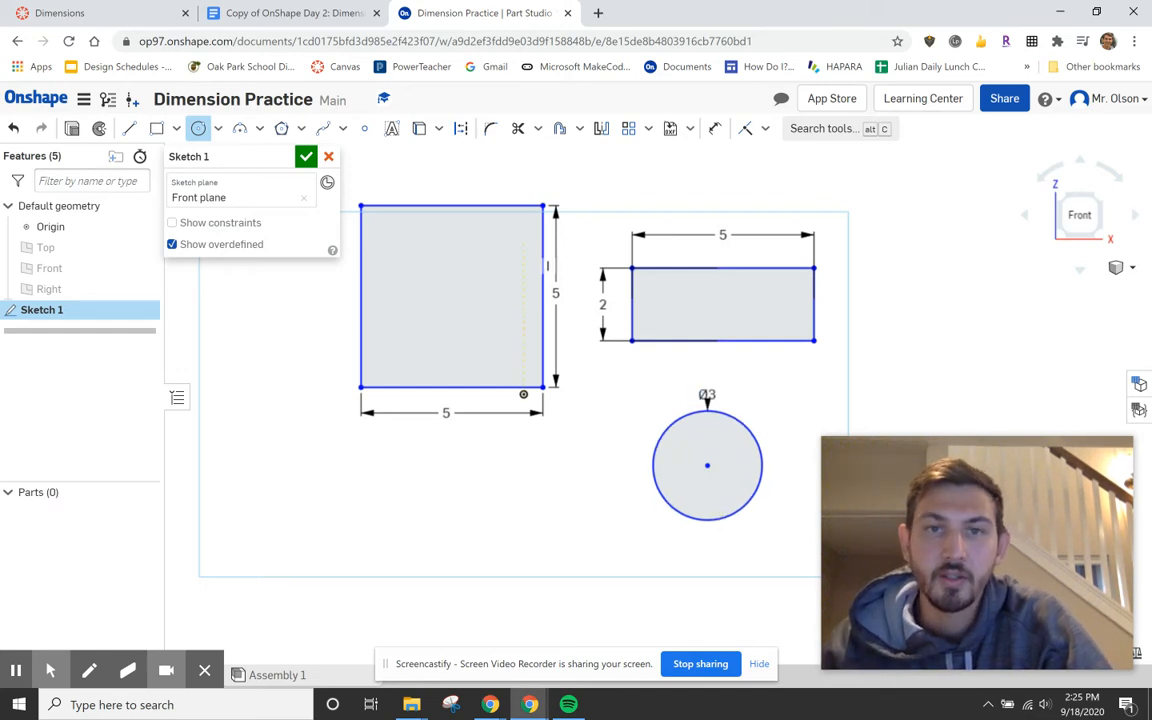
Check the triangle's size in the Google Docs workbook, and sketch a right triangle about 3.3 high and 6.69 long below the square in Onshape.
{"action": "left_click", "coordinate": [237, 14]}
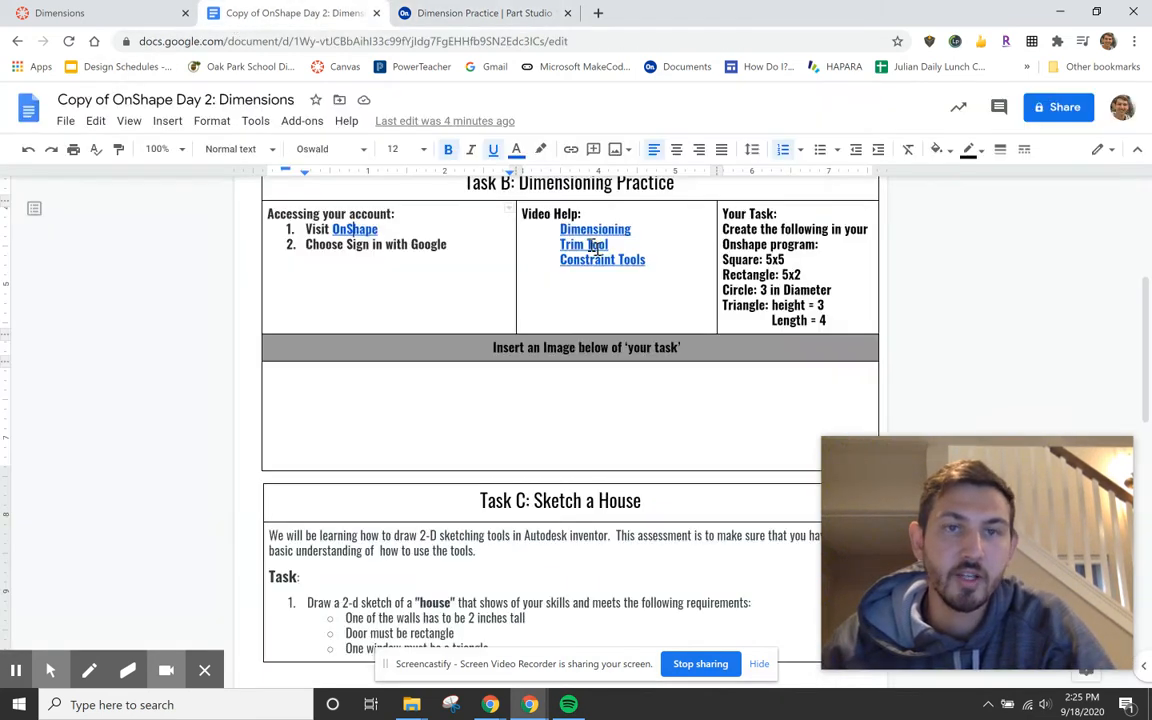
{"action": "left_click", "coordinate": [816, 306]}
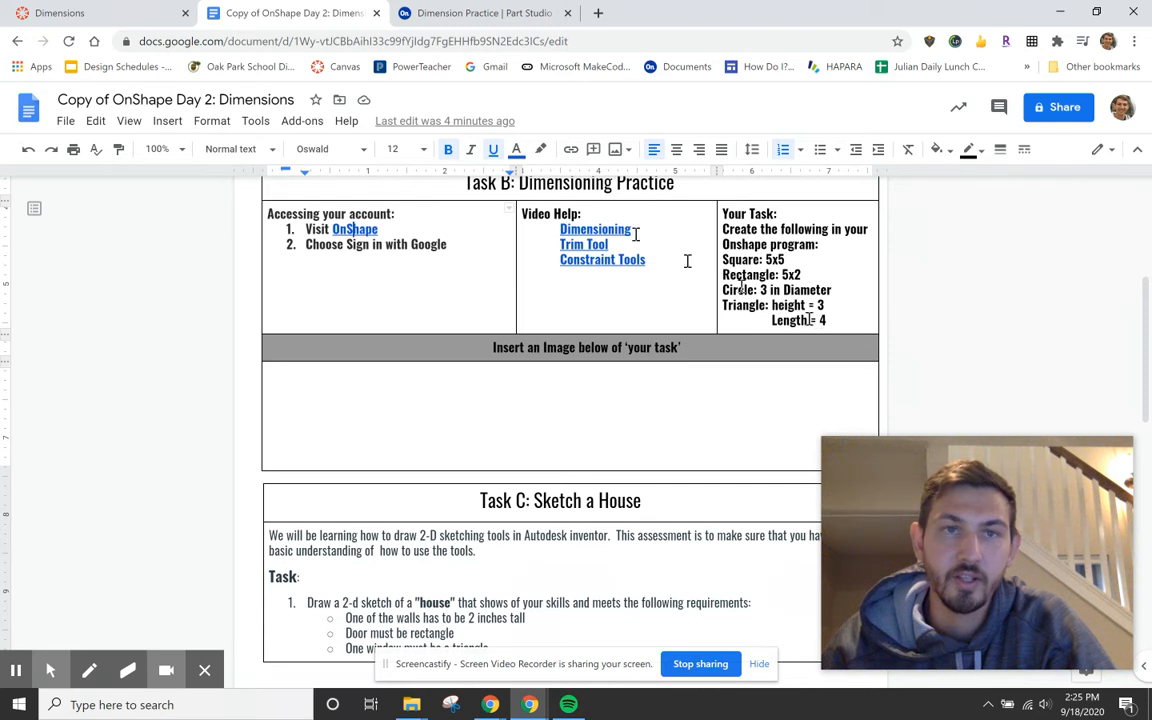
{"action": "left_click", "coordinate": [450, 14]}
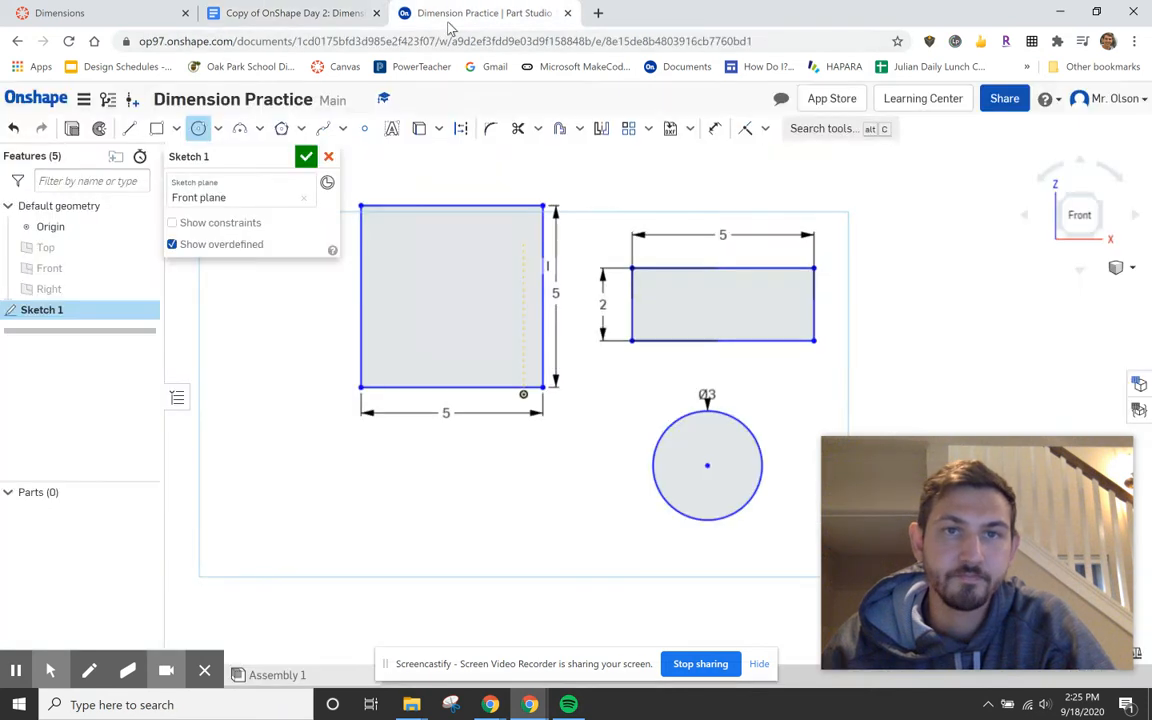
{"action": "left_click", "coordinate": [130, 128]}
{"action": "left_click", "coordinate": [305, 440]}
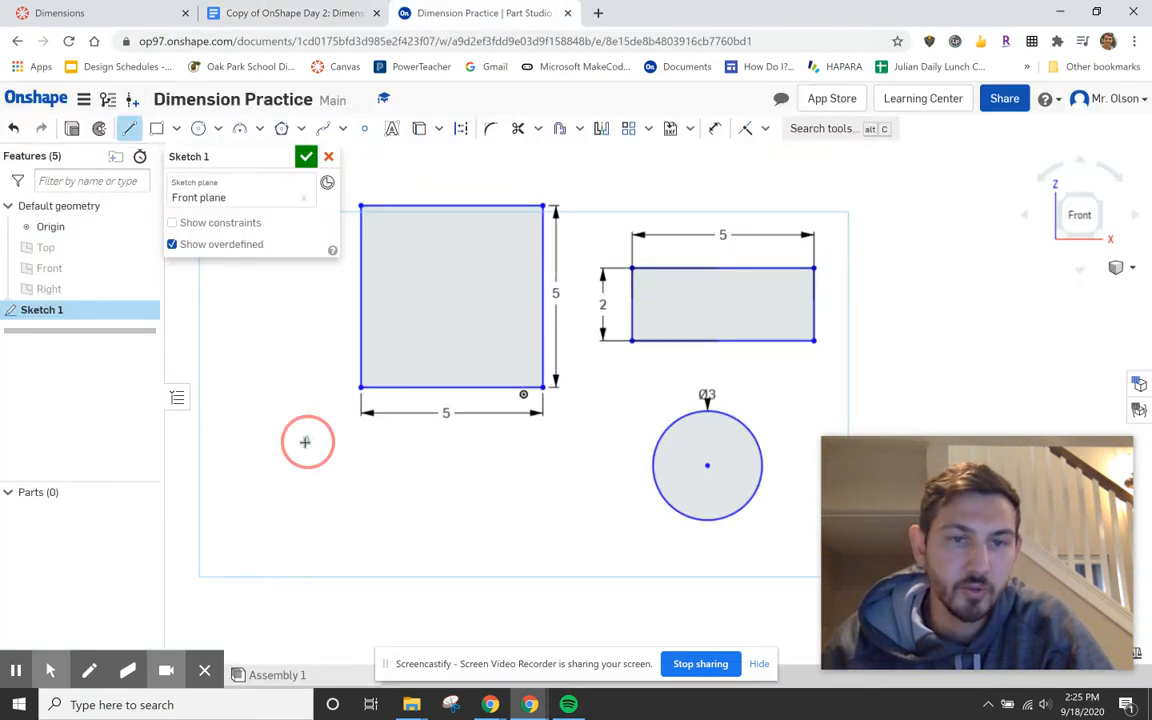
{"action": "left_click", "coordinate": [307, 559]}
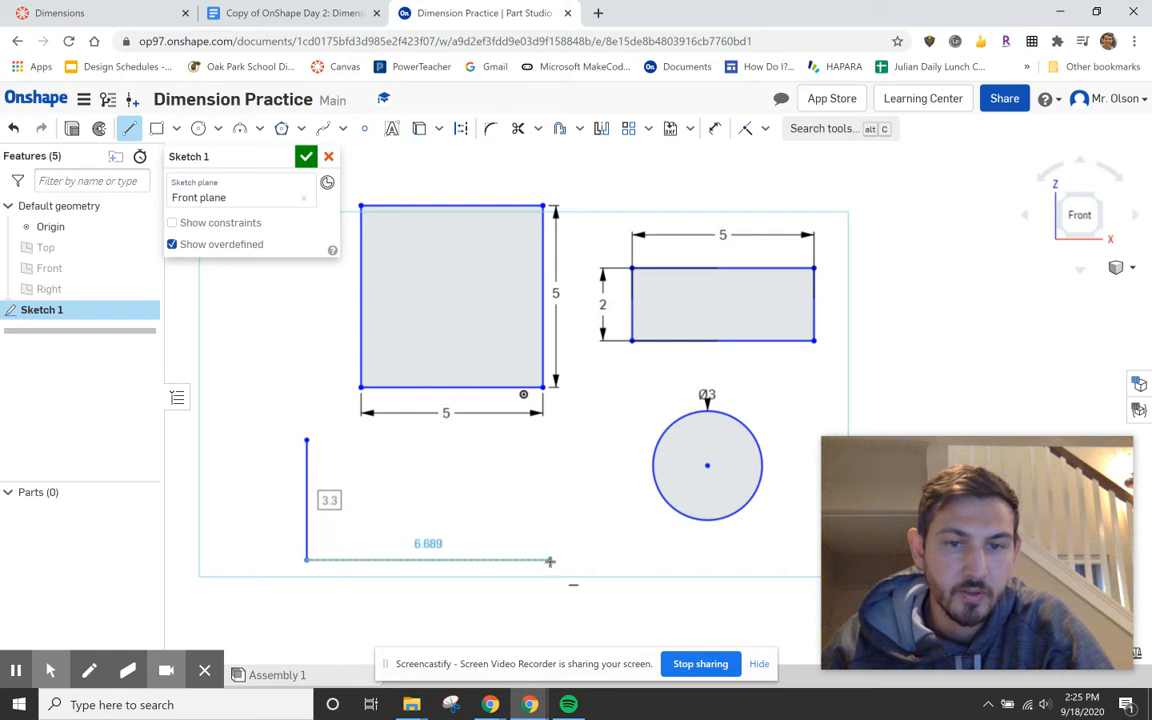
{"action": "left_click", "coordinate": [550, 560]}
{"action": "left_click", "coordinate": [307, 440]}
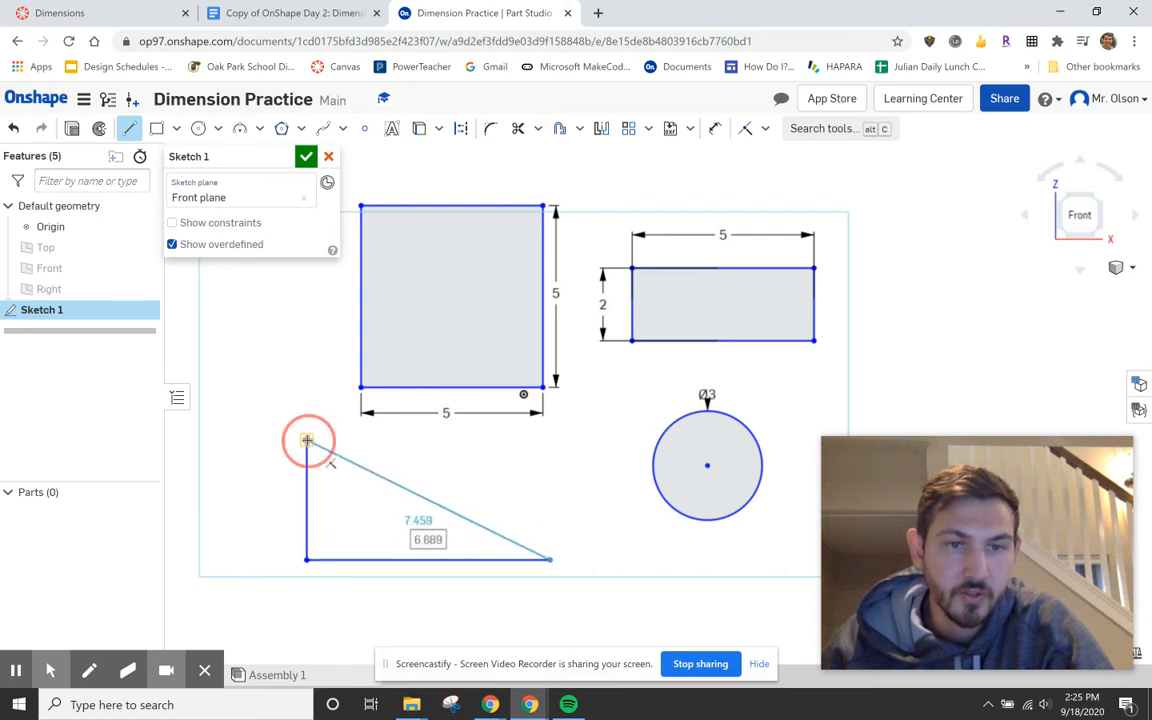
Dimension the triangle's vertical side as 3 and its horizontal base as 4, and leave the Dimension tool.
{"action": "left_click", "coordinate": [713, 129]}
{"action": "left_click", "coordinate": [310, 504]}
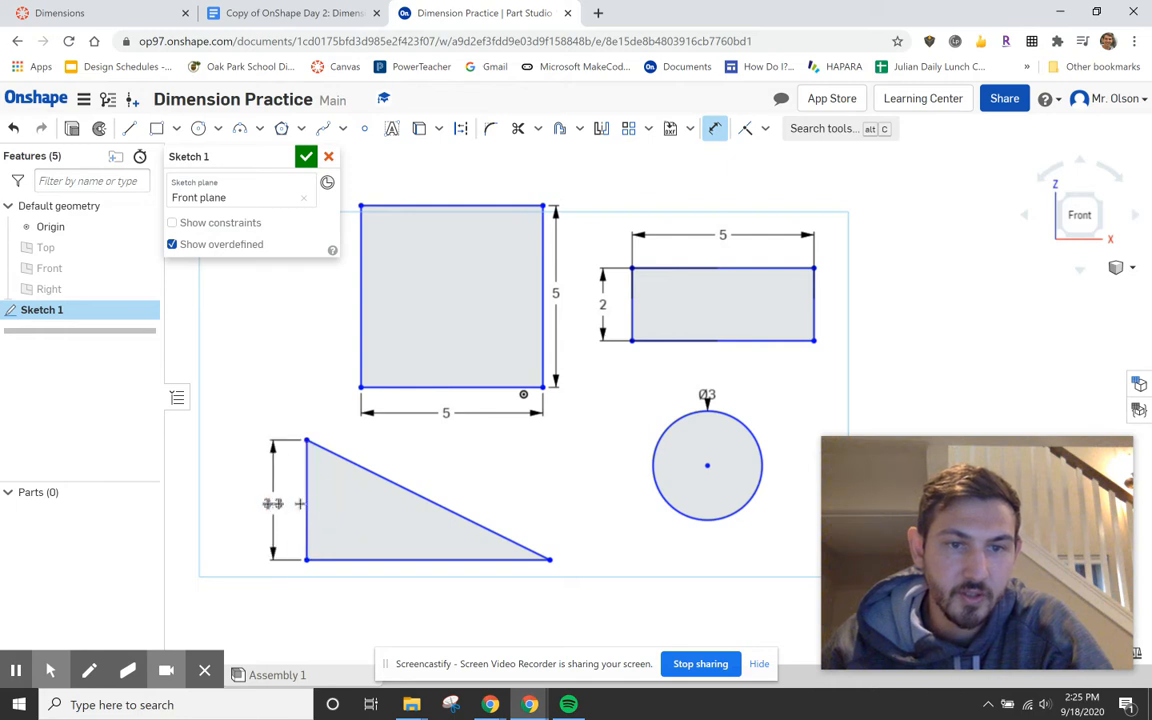
{"action": "left_click", "coordinate": [270, 505]}
{"action": "type", "text": "3.3"}
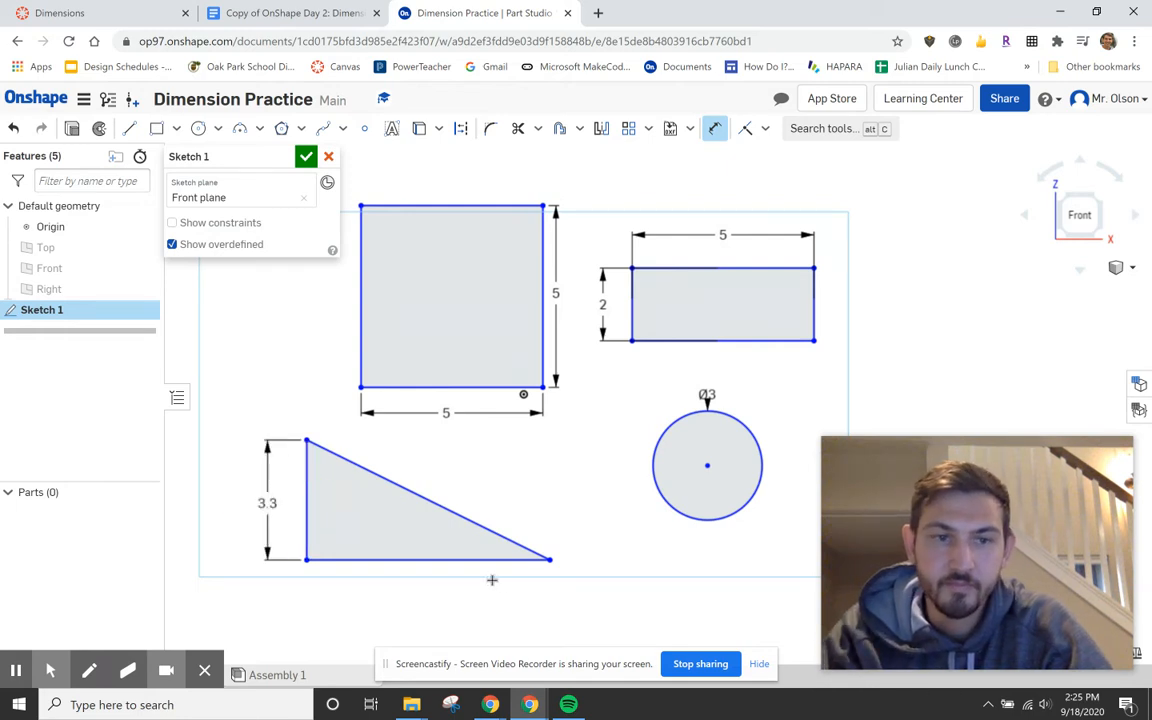
{"action": "key", "text": "Return"}
{"action": "left_click", "coordinate": [430, 547]}
{"action": "left_click", "coordinate": [427, 578]}
{"action": "type", "text": "4"}
{"action": "key", "text": "Return"}
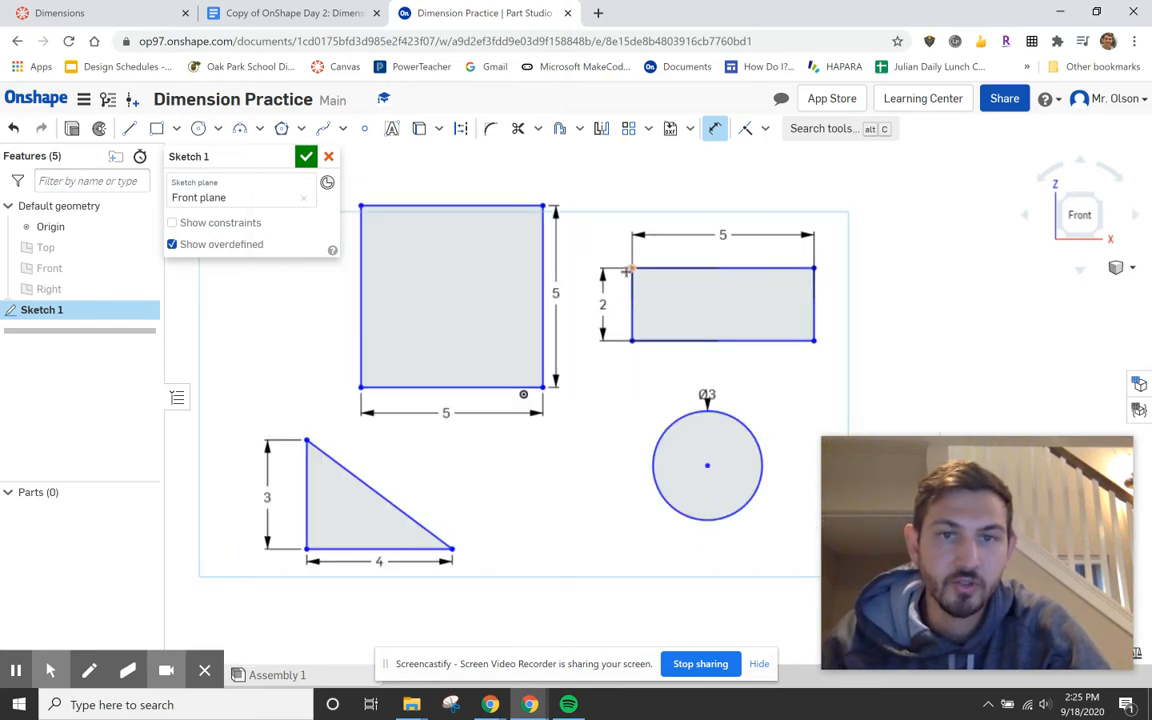
{"action": "scroll", "coordinate": [720, 356], "scroll_direction": "down", "scroll_amount": 3}
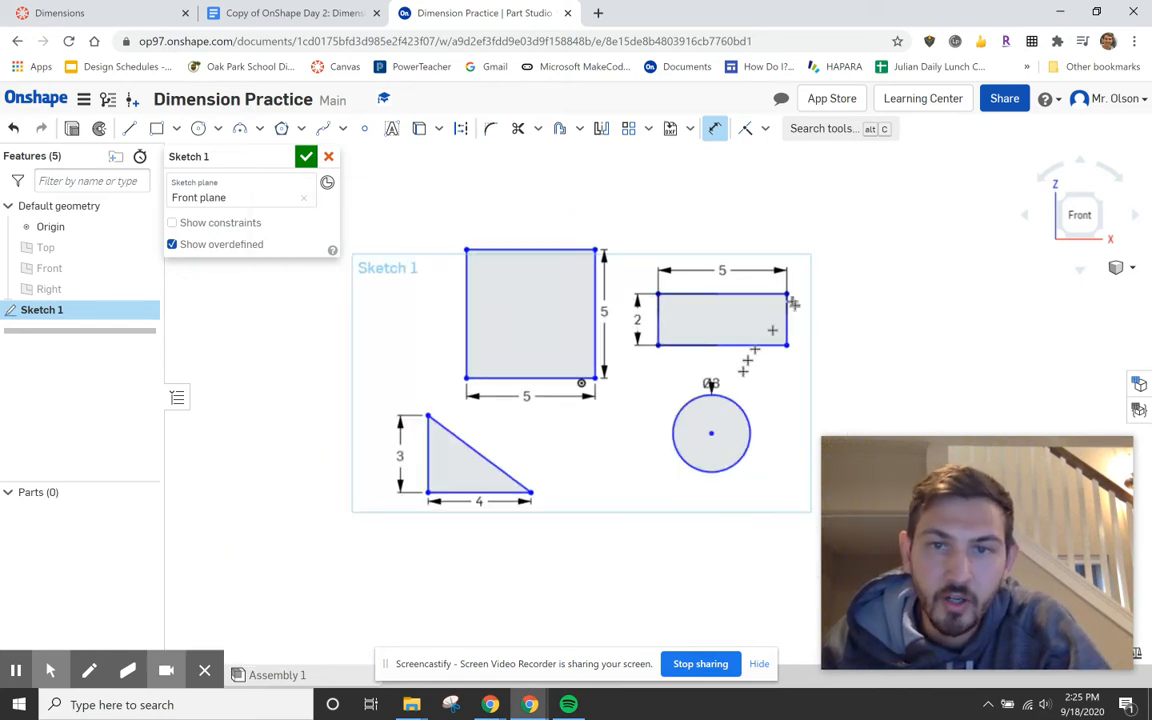
{"action": "key", "text": "Escape"}
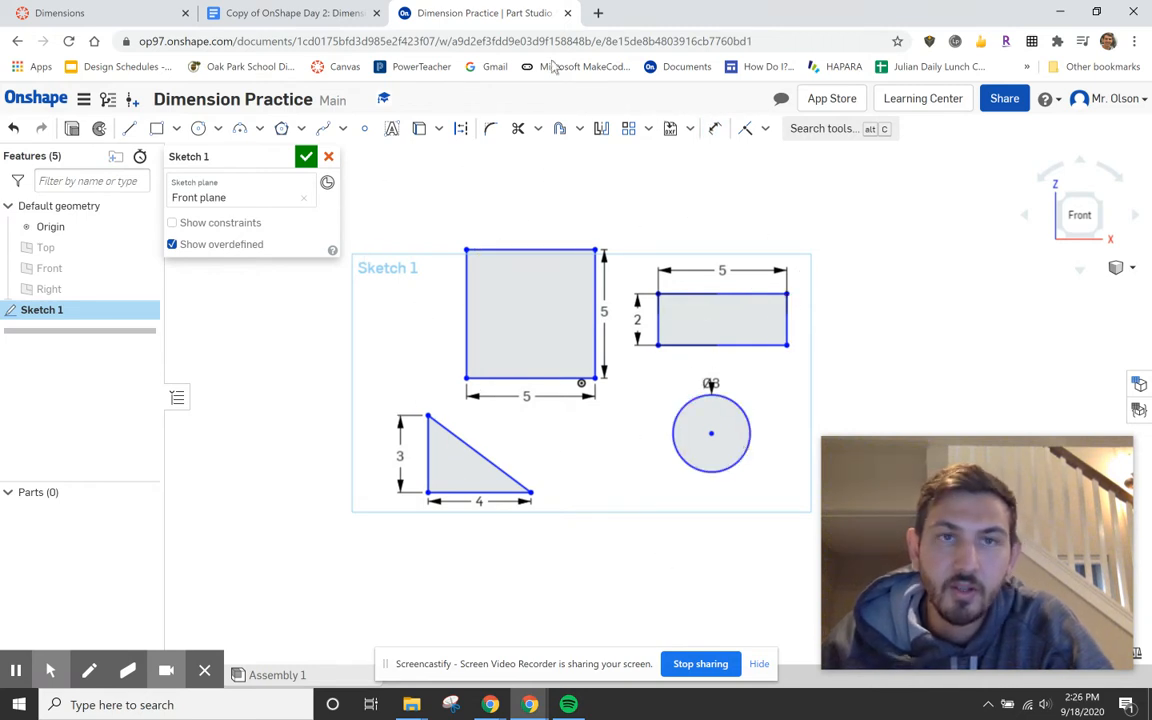
Examine the Task B image space and the Task C house requirements in the Google Docs workbook.
{"action": "left_click", "coordinate": [300, 13]}
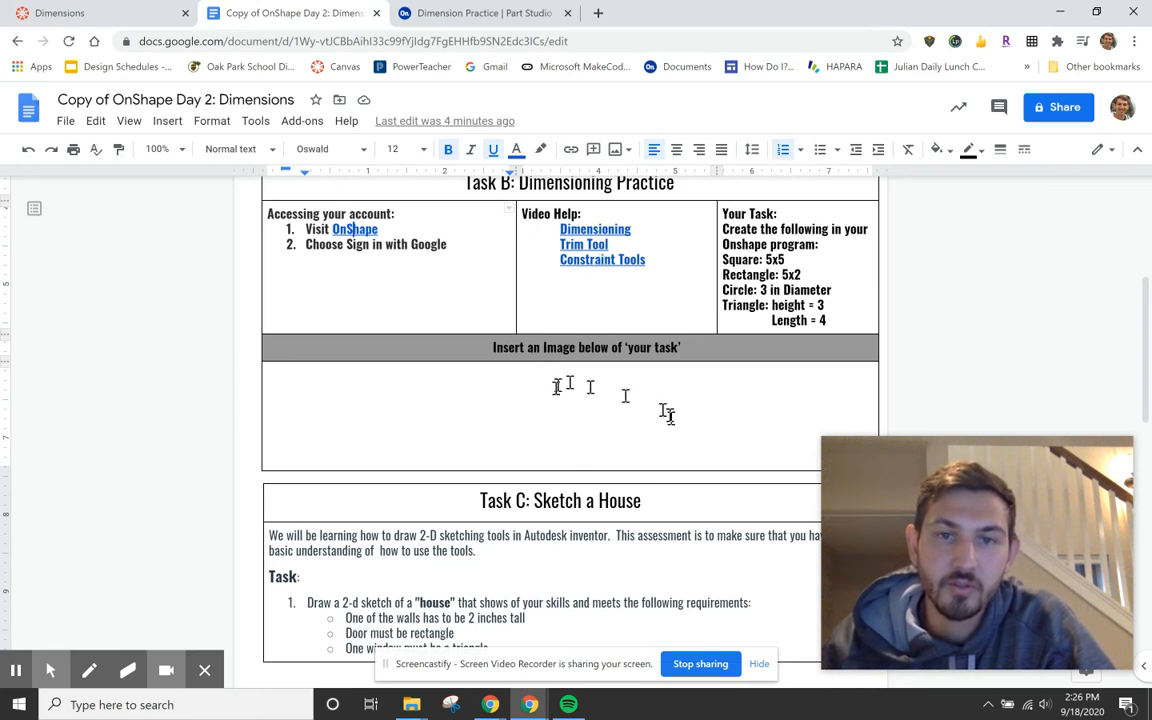
{"action": "left_click", "coordinate": [594, 404]}
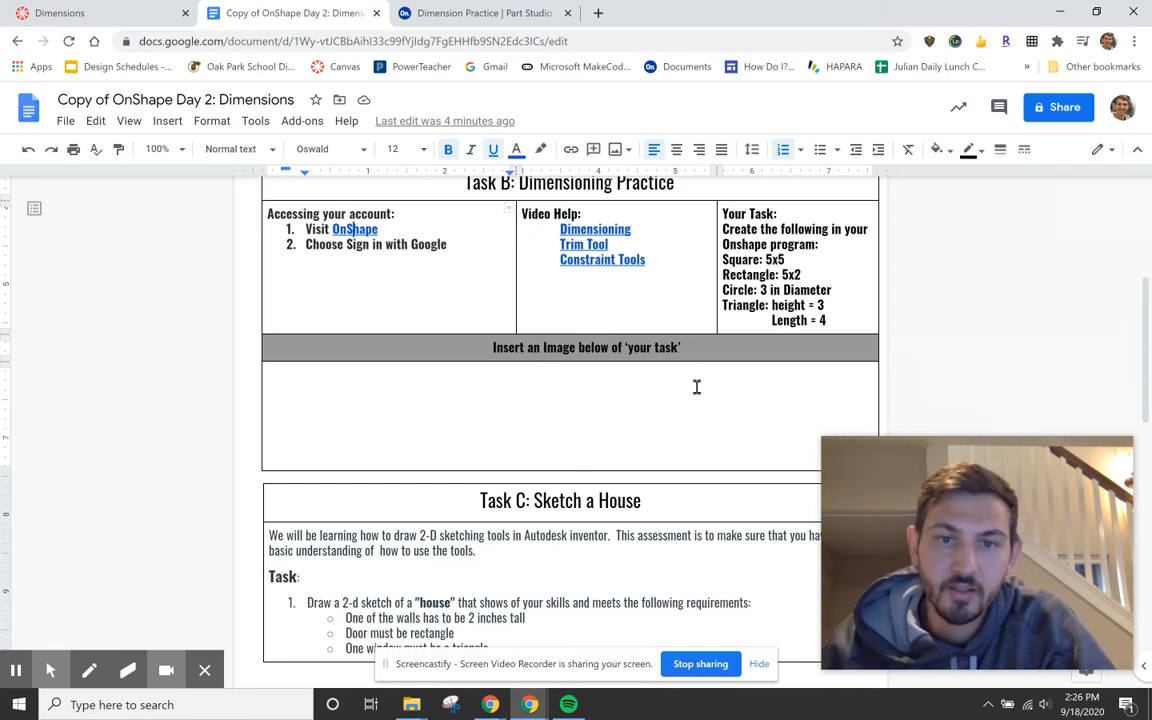
{"action": "scroll", "coordinate": [696, 388], "scroll_direction": "down", "scroll_amount": 4}
{"action": "scroll", "coordinate": [681, 373], "scroll_direction": "up", "scroll_amount": 1}
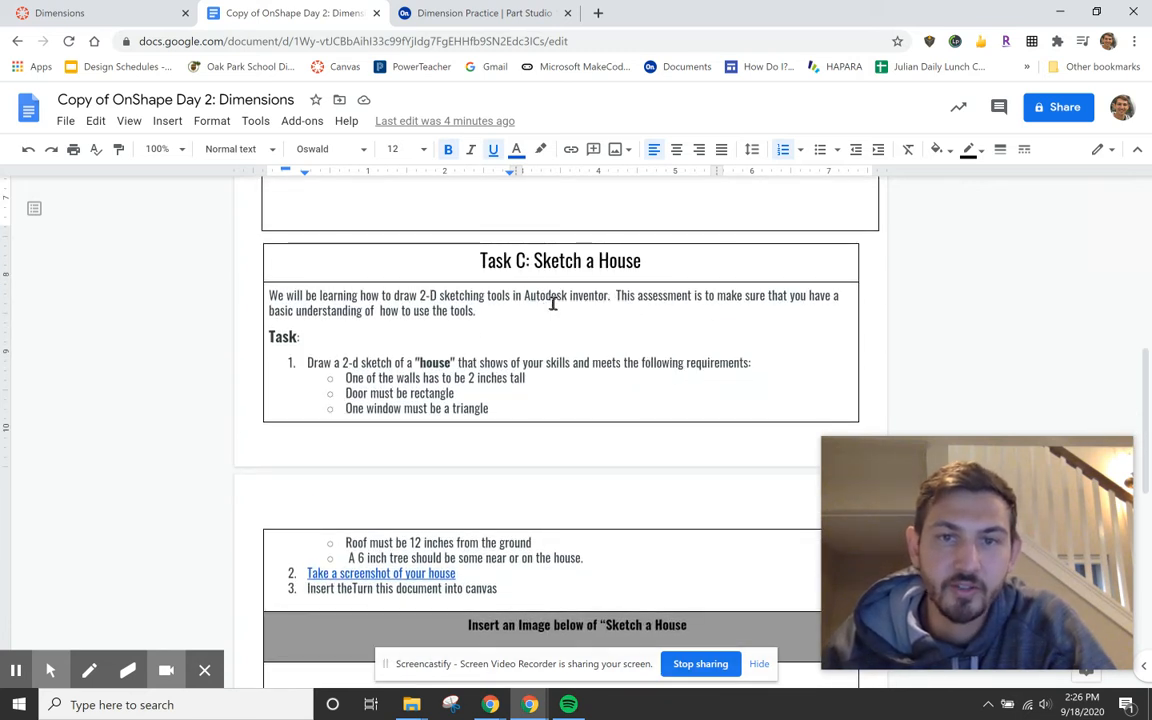
{"action": "left_click", "coordinate": [553, 302]}
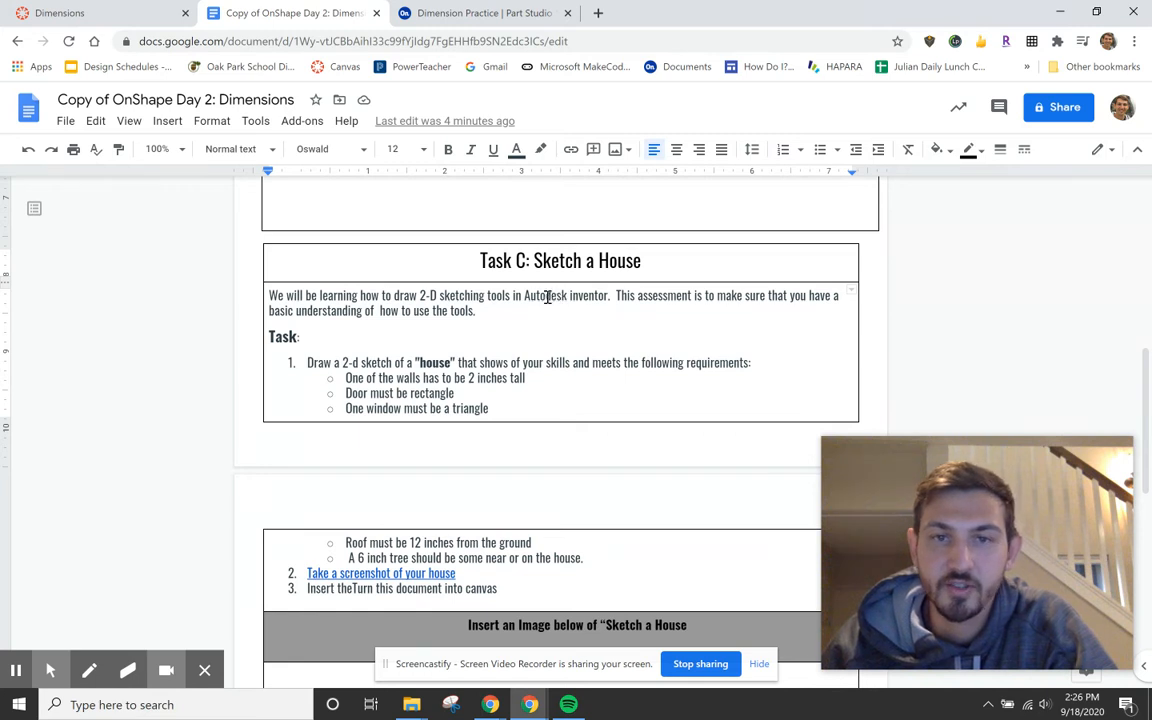
{"action": "scroll", "coordinate": [517, 301], "scroll_direction": "down", "scroll_amount": 1}
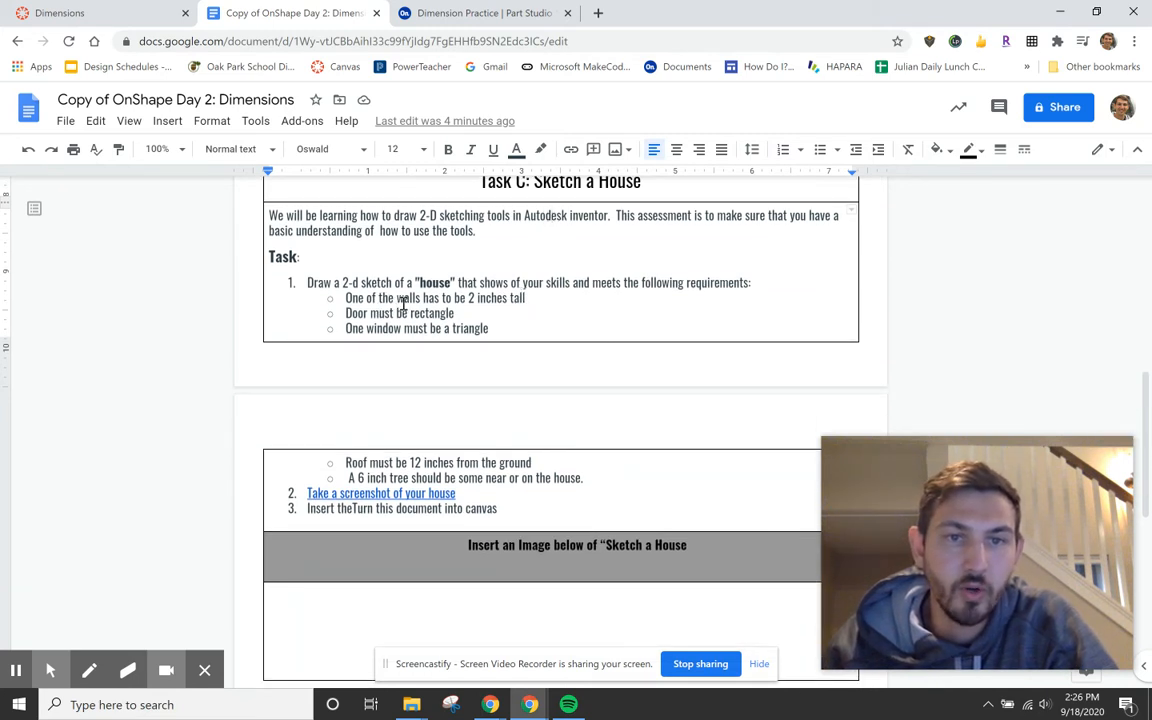
{"action": "left_click", "coordinate": [494, 298]}
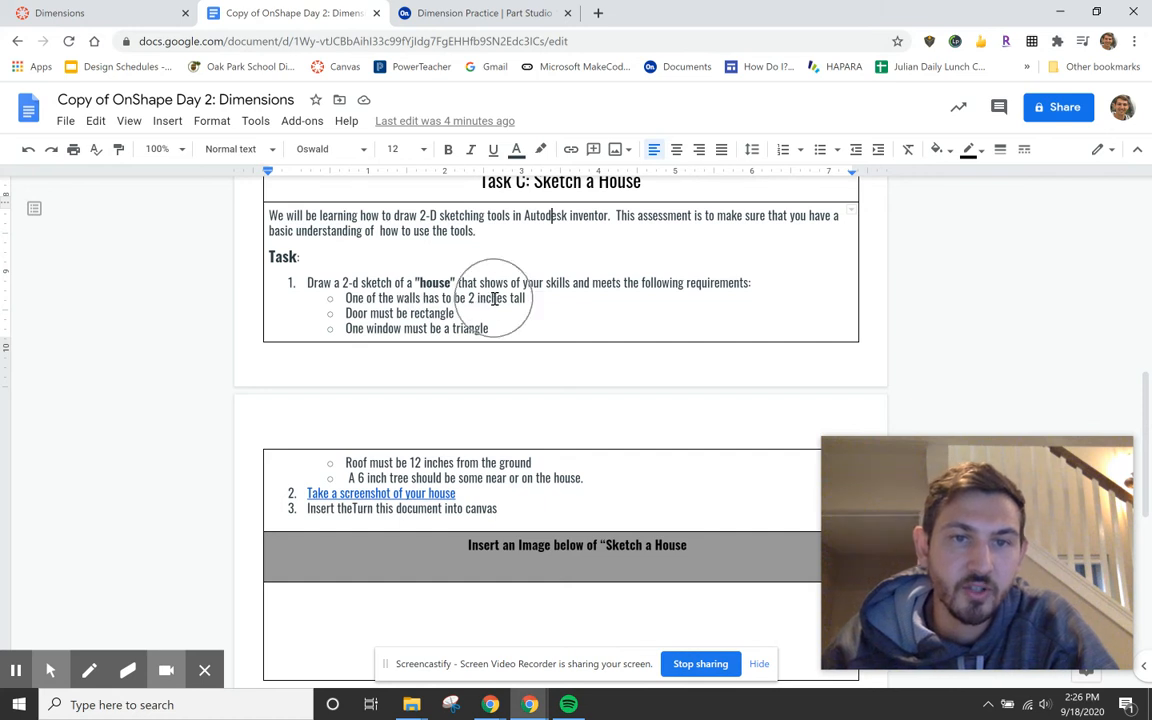
{"action": "left_click", "coordinate": [444, 337]}
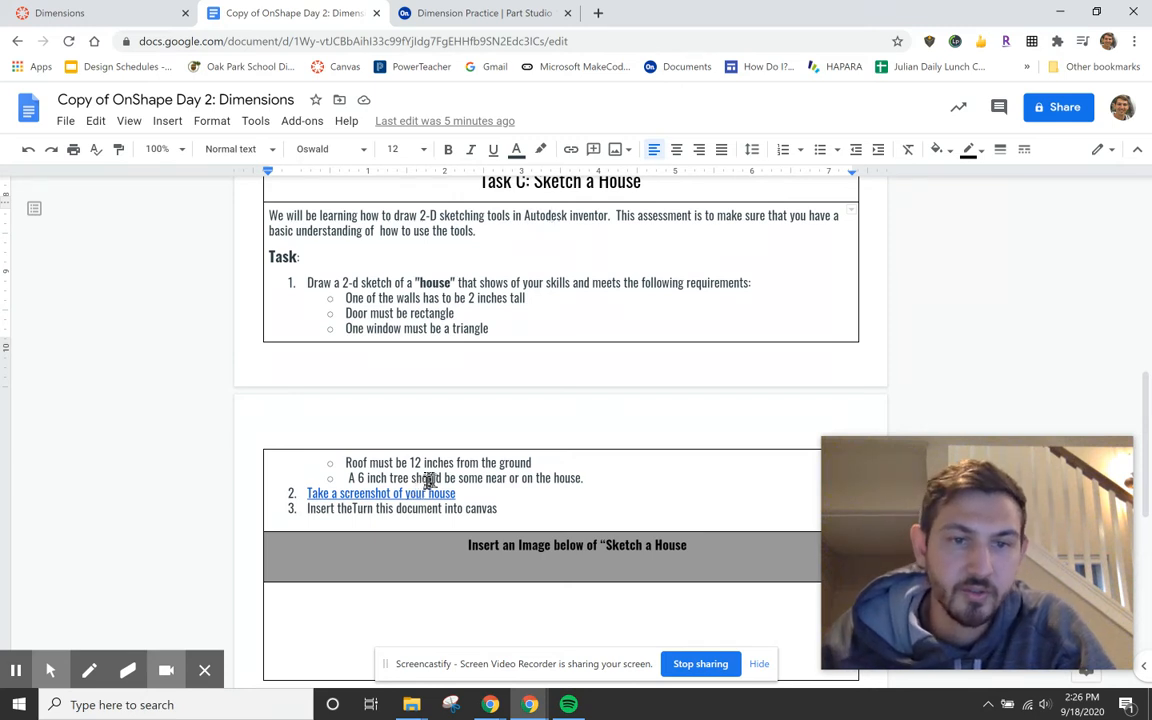
{"action": "scroll", "coordinate": [468, 521], "scroll_direction": "down", "scroll_amount": 2}
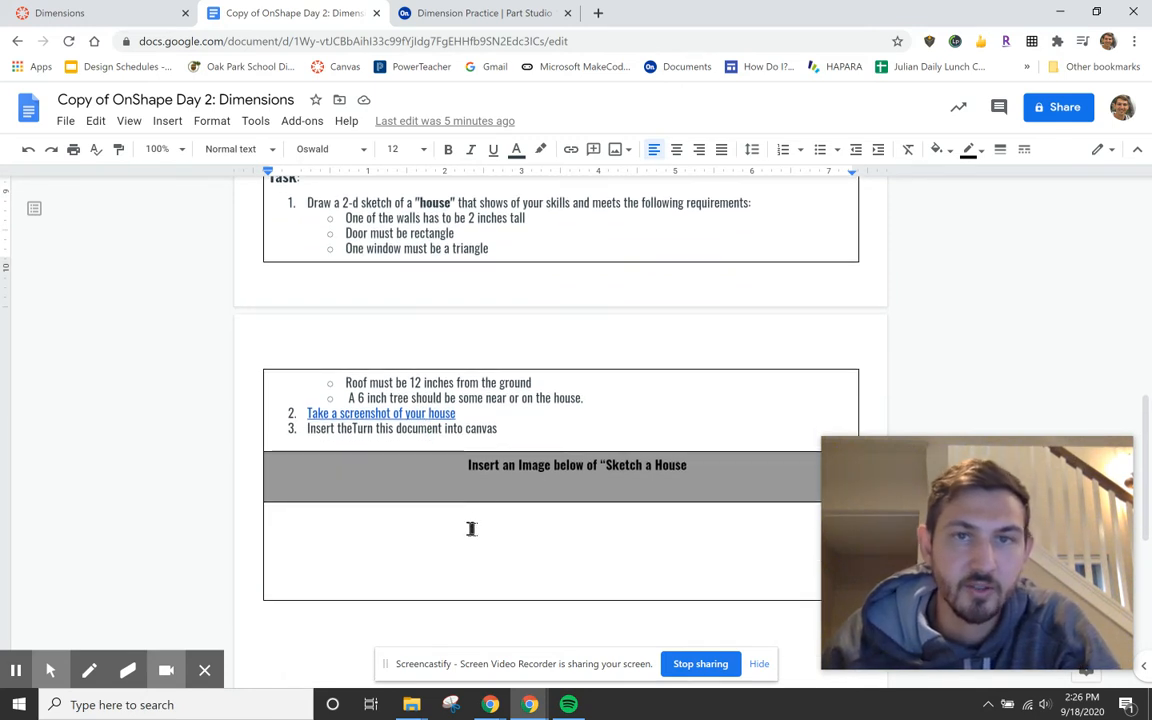
Switch back to Onshape and delete all the practice shapes from the sketch.
{"action": "left_click", "coordinate": [478, 14]}
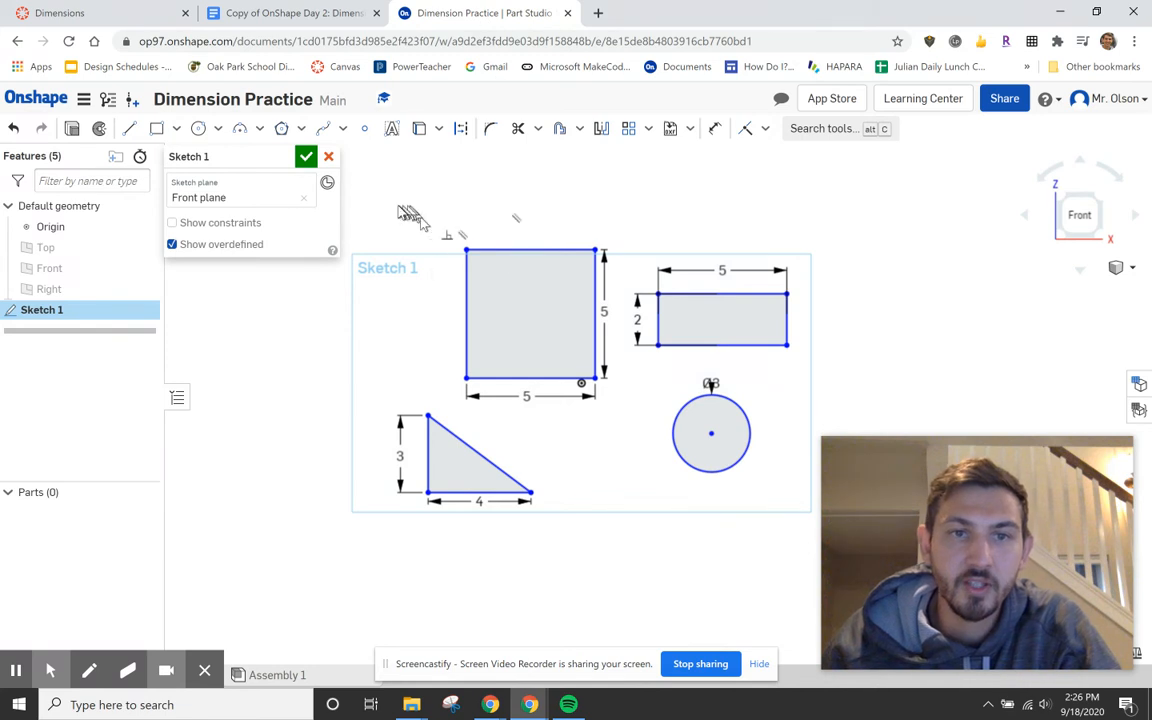
{"action": "mouse_move", "coordinate": [360, 203]}
{"action": "left_mouse_down"}
{"action": "mouse_move", "coordinate": [607, 406]}
{"action": "mouse_move", "coordinate": [822, 545]}
{"action": "left_mouse_up"}
{"action": "right_click", "coordinate": [702, 336]}
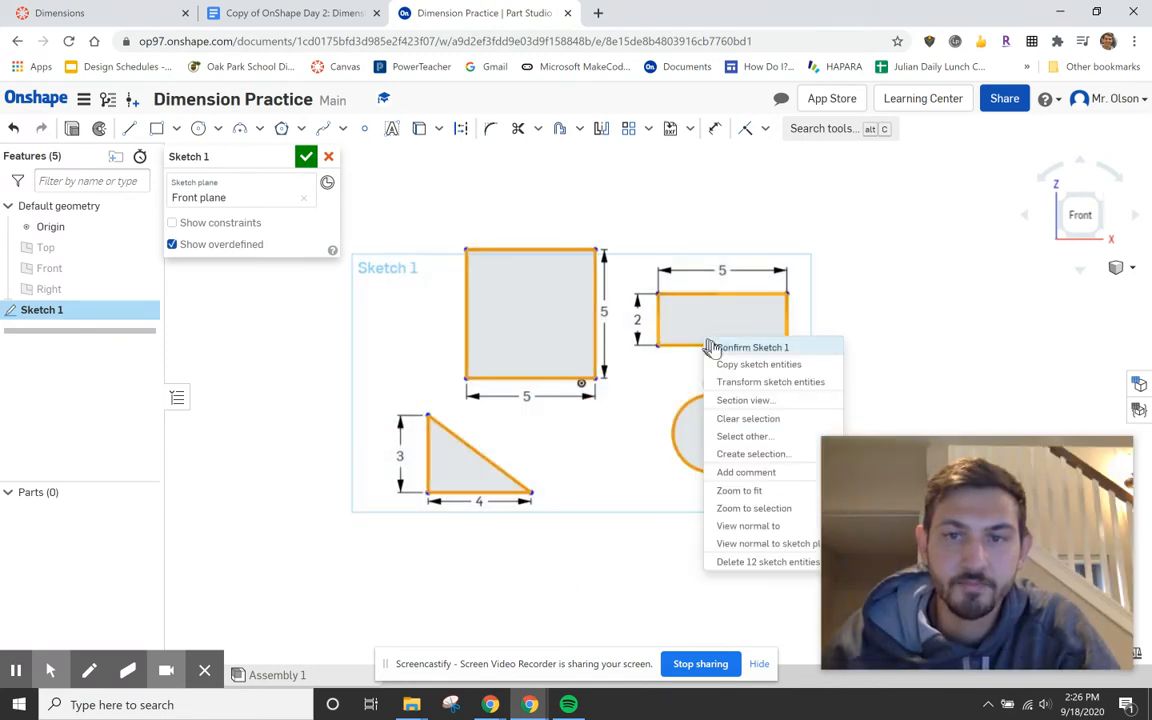
{"action": "left_click", "coordinate": [739, 561]}
Sketch a house outline around the origin: a corner rectangle about 9.03 wide and 8.22 high, topped by a two-line peaked roof.
{"action": "left_click", "coordinate": [157, 128]}
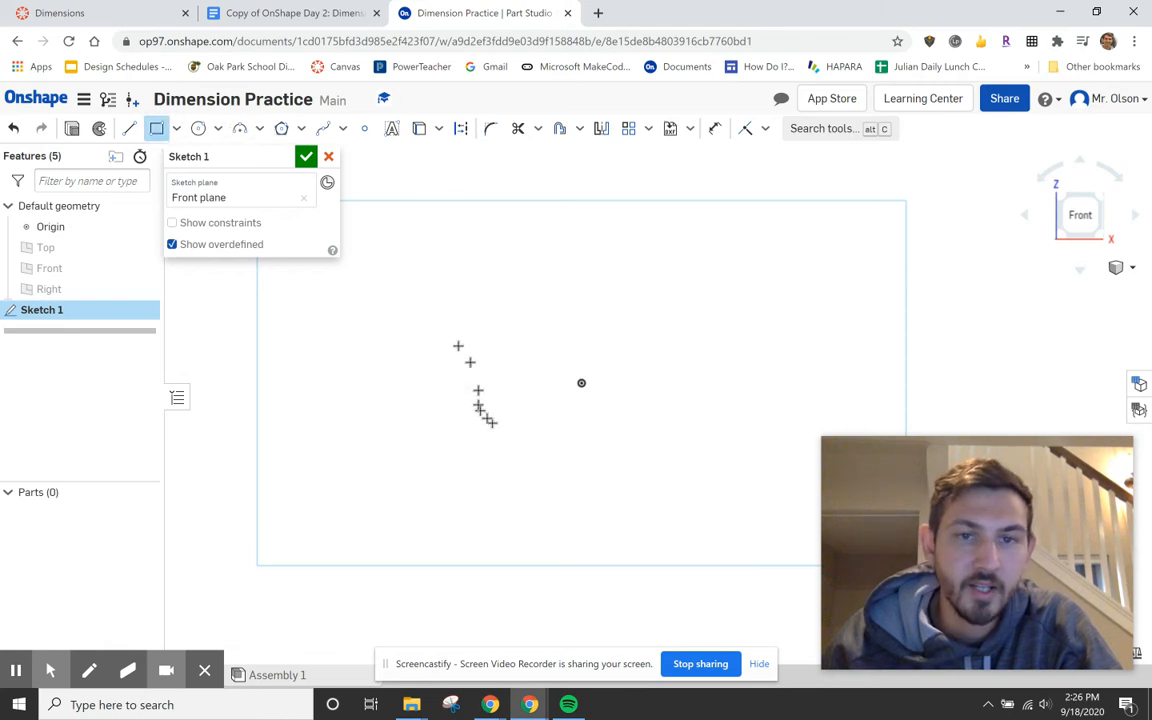
{"action": "mouse_move", "coordinate": [441, 299]}
{"action": "left_mouse_down"}
{"action": "mouse_move", "coordinate": [650, 516]}
{"action": "mouse_move", "coordinate": [674, 511]}
{"action": "left_mouse_up"}
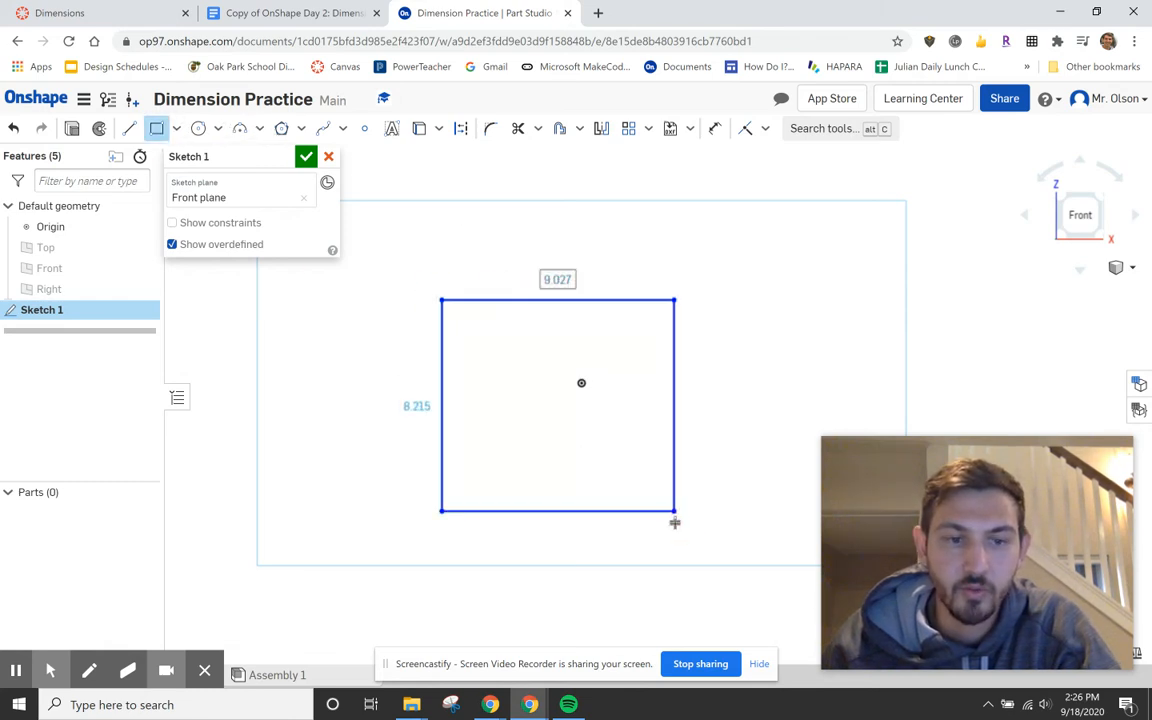
{"action": "left_click", "coordinate": [130, 129]}
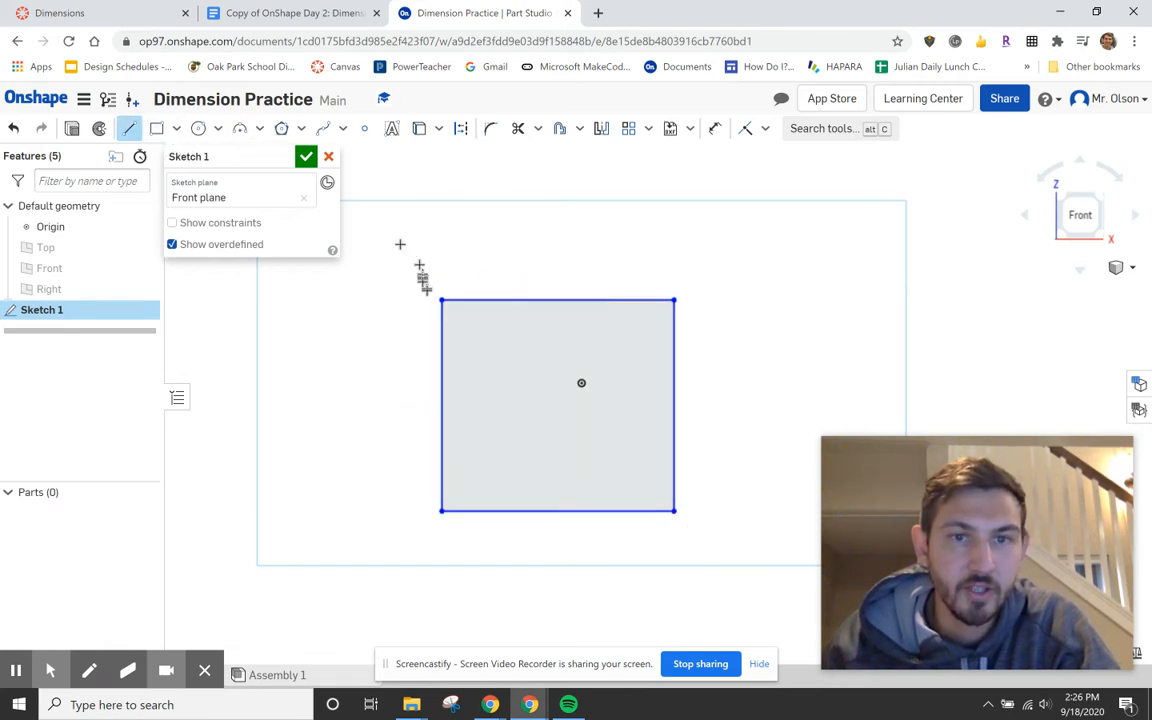
{"action": "left_click", "coordinate": [441, 299]}
{"action": "left_click", "coordinate": [568, 214]}
{"action": "left_click", "coordinate": [675, 299]}
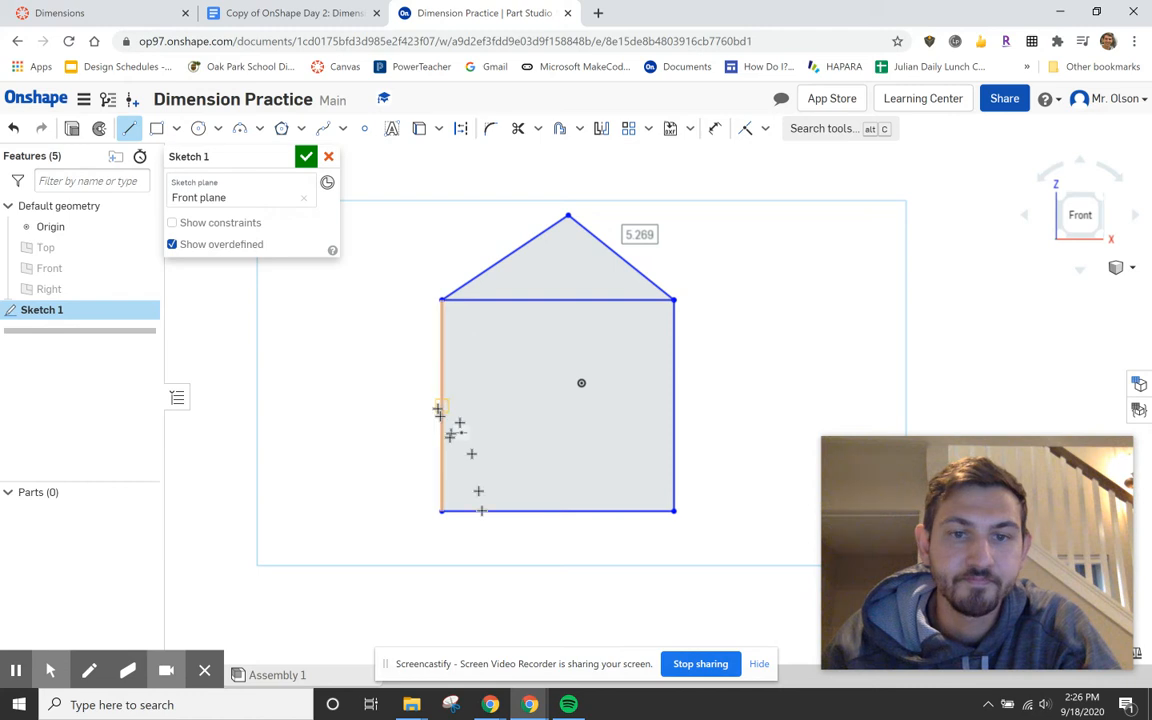
Draw a rectangular door about 1.56 wide and 2.12 high with lines rising from the house's base line.
{"action": "left_click", "coordinate": [508, 511]}
{"action": "left_click", "coordinate": [509, 459]}
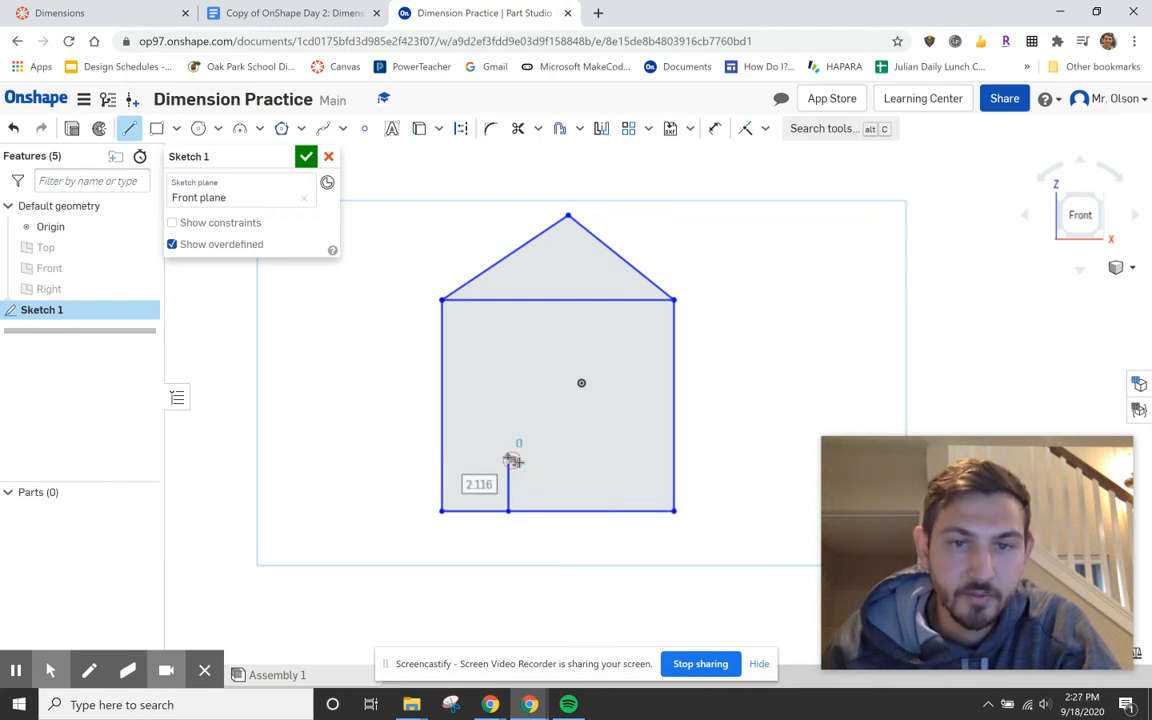
{"action": "left_click", "coordinate": [548, 457]}
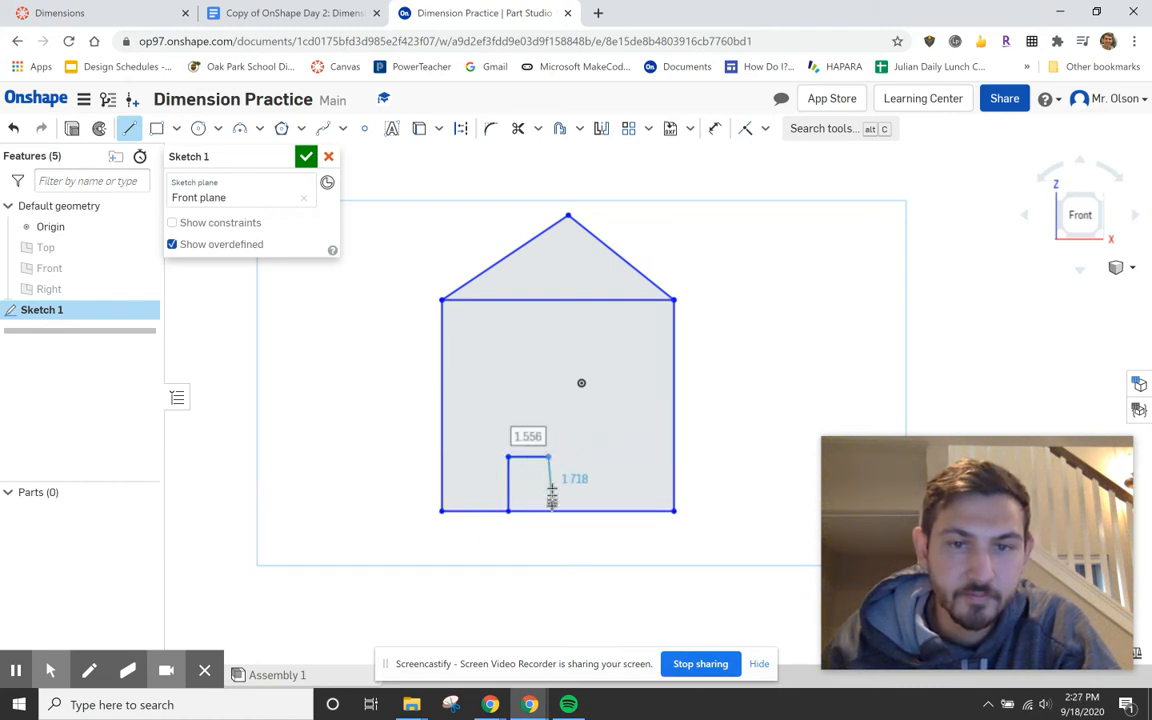
{"action": "left_click", "coordinate": [548, 511]}
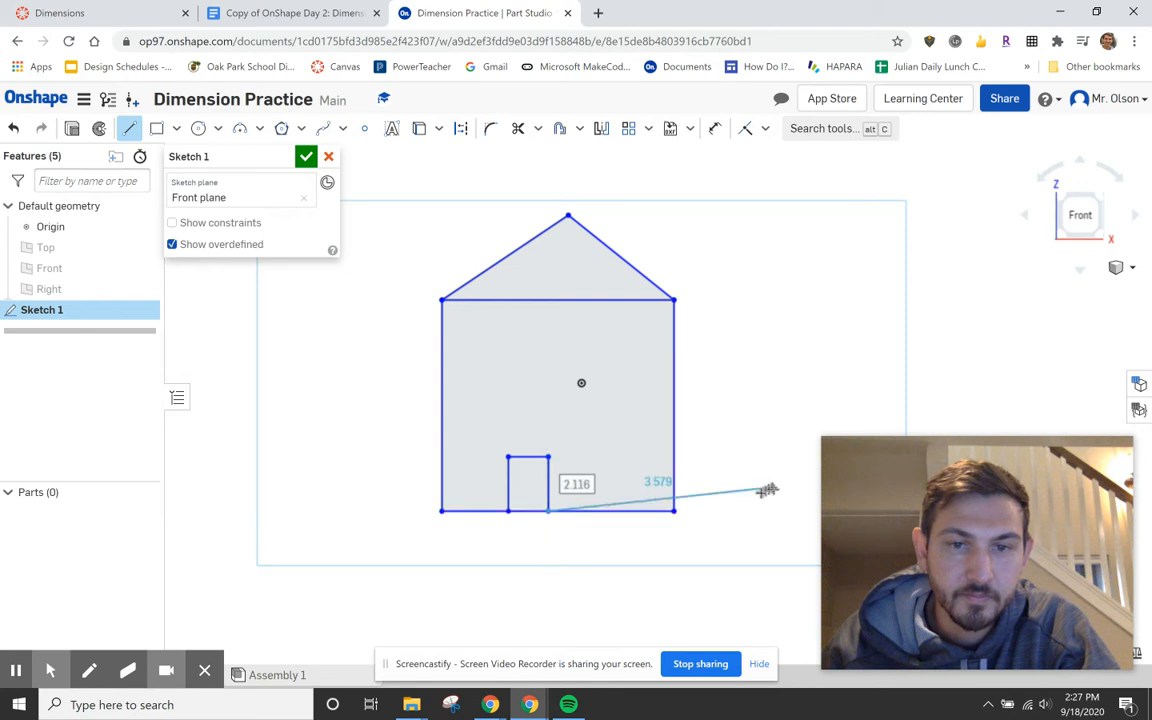
{"action": "key", "text": "Escape"}
Check the Task C house requirements in the Google Docs workbook and return to the Onshape sketch.
{"action": "left_click", "coordinate": [285, 13]}
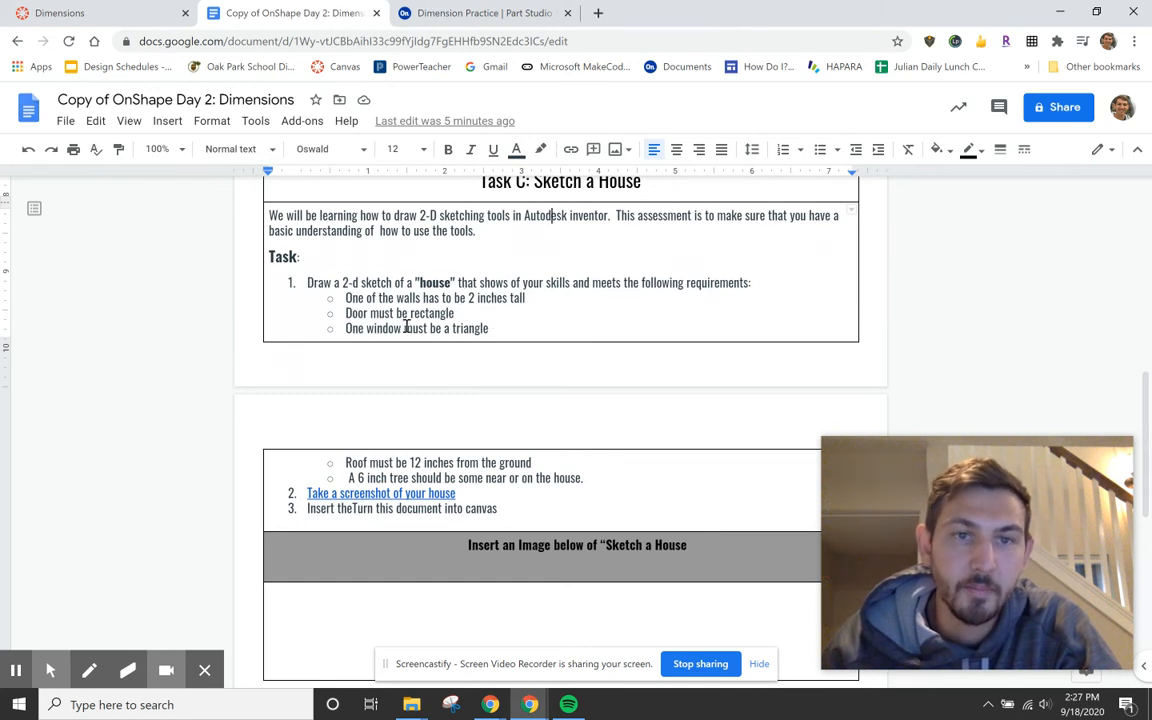
{"action": "left_click", "coordinate": [494, 18]}
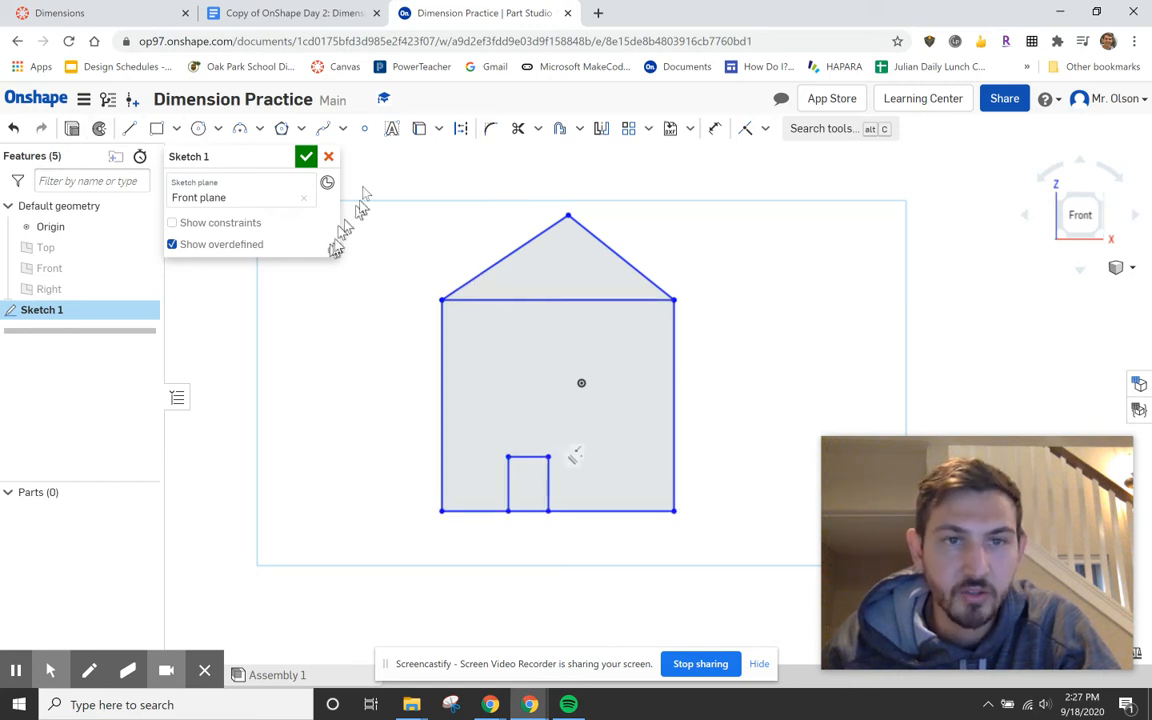
{"action": "left_click", "coordinate": [714, 128]}
{"action": "left_click", "coordinate": [676, 414]}
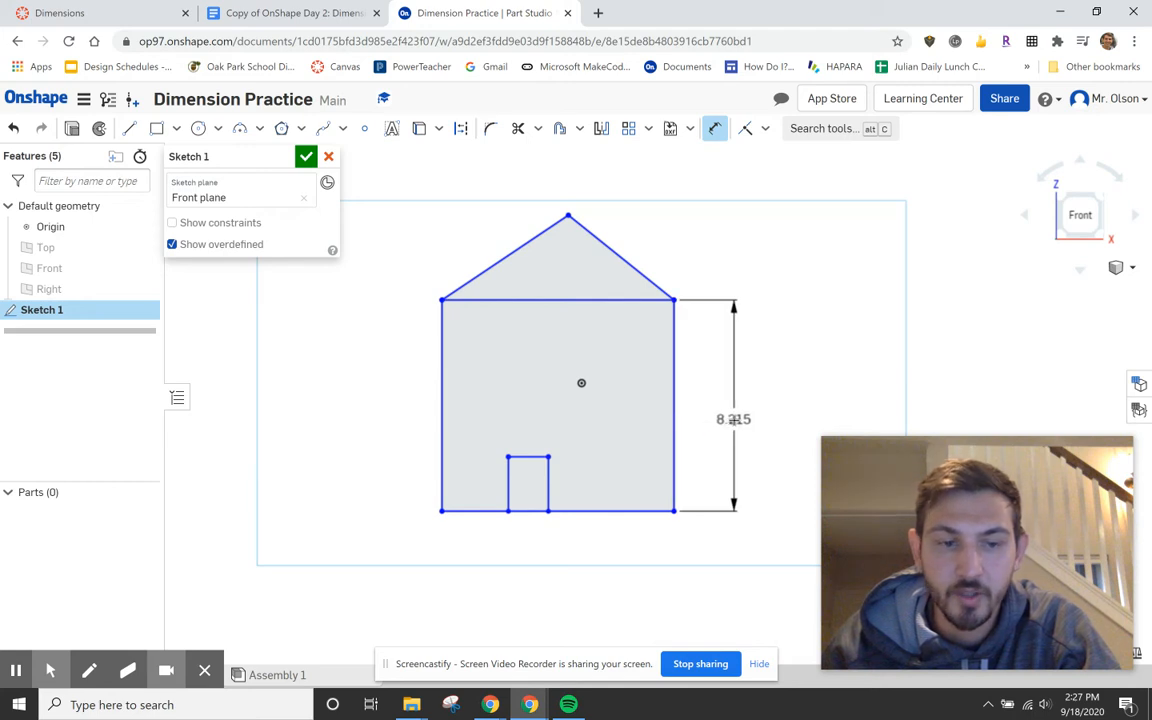
{"action": "key", "text": "Escape"}
Draw a garage rectangle about 4.89 wide and 2.93 high against the house's left wall, with a smaller rectangular door on its base line.
{"action": "left_click", "coordinate": [157, 129]}
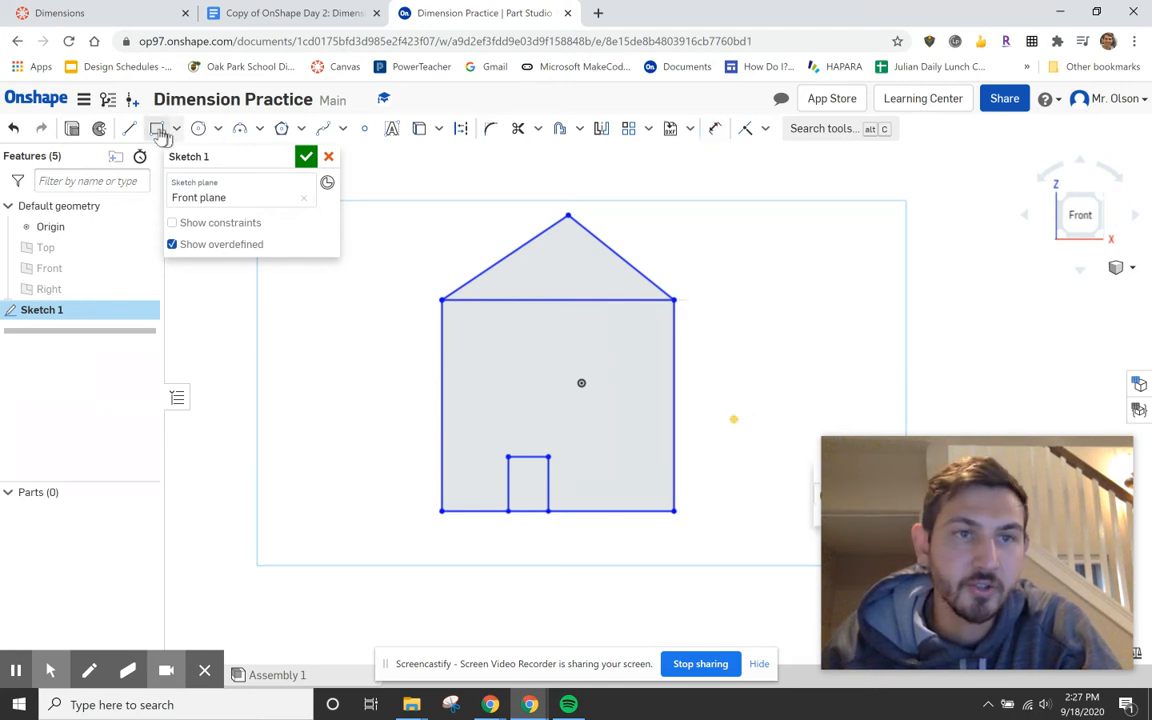
{"action": "left_click", "coordinate": [441, 435]}
{"action": "left_click", "coordinate": [316, 510]}
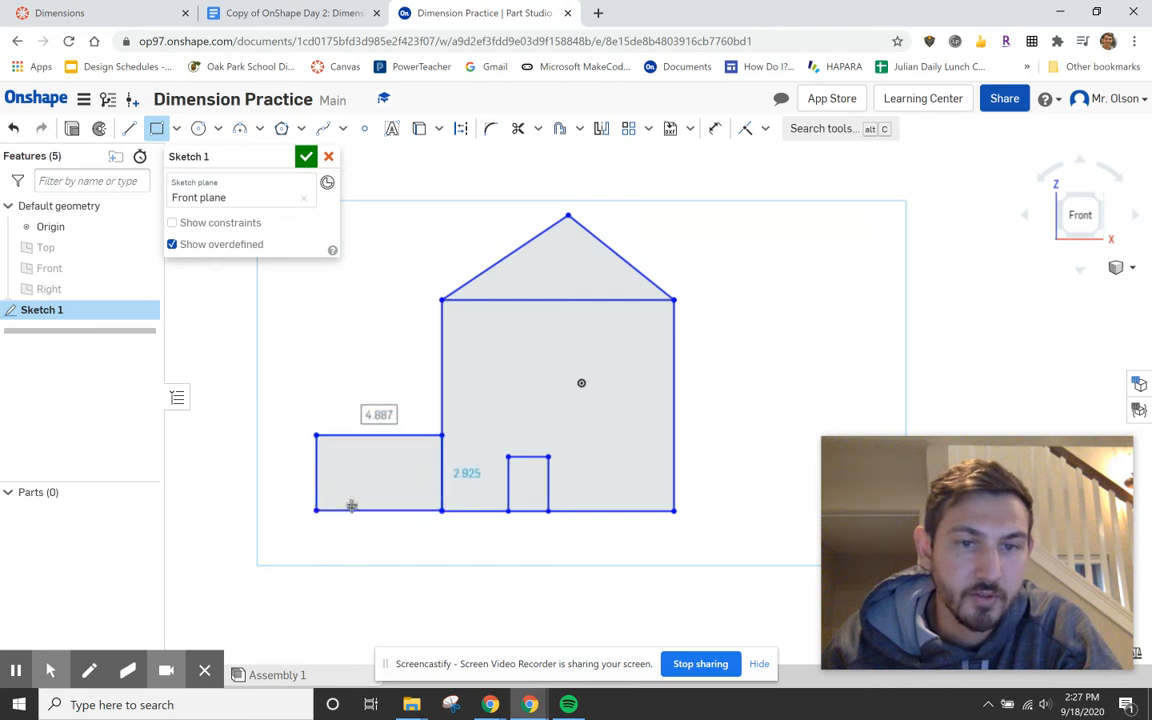
{"action": "left_click", "coordinate": [346, 509]}
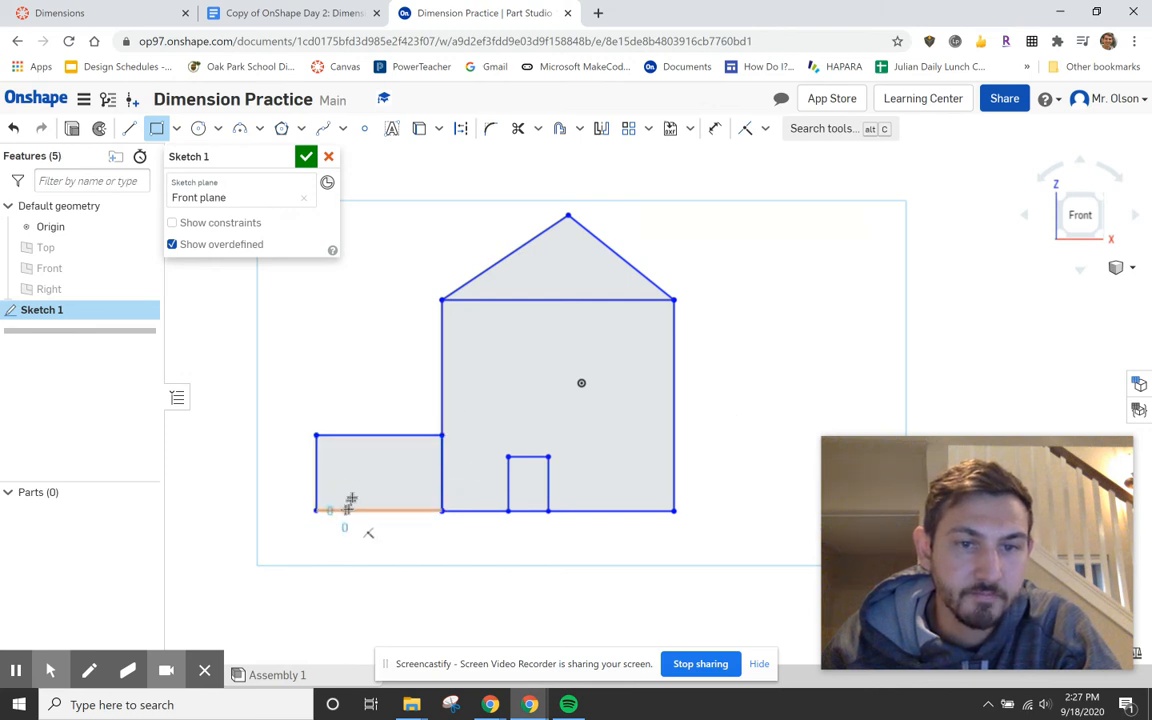
{"action": "left_click", "coordinate": [418, 482]}
{"action": "key", "text": "Escape"}
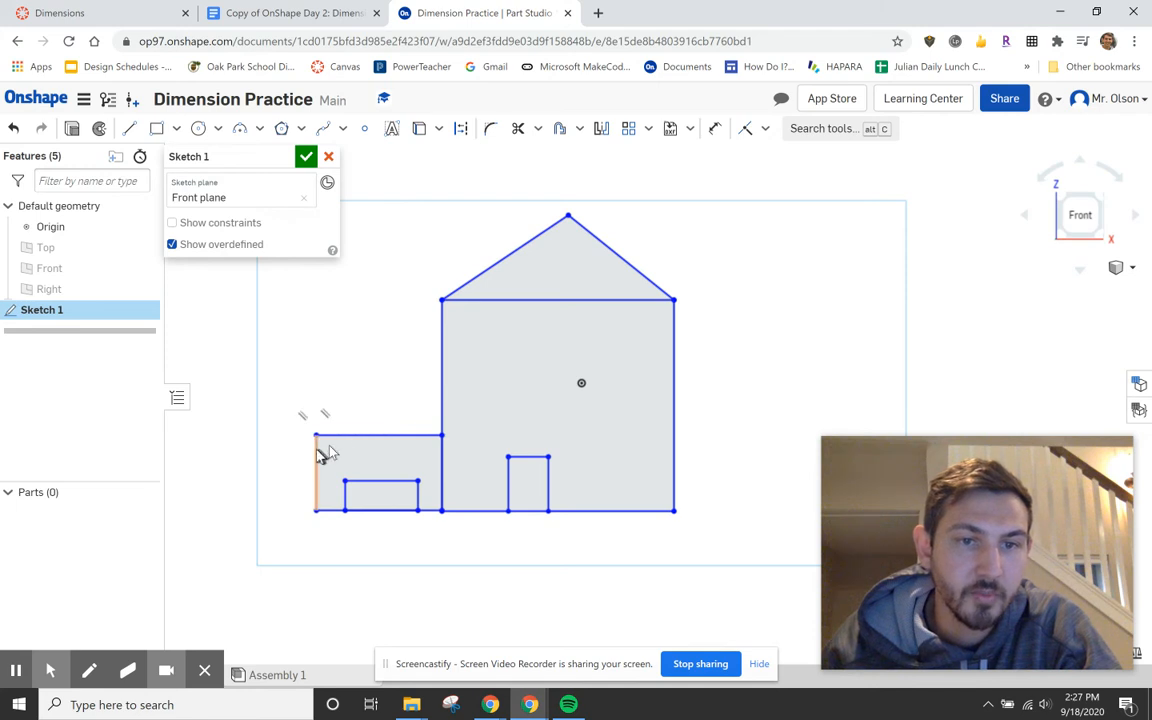
Dimension the garage's outer wall and set its height to 2 inches.
{"action": "left_click", "coordinate": [714, 128]}
{"action": "left_click", "coordinate": [316, 463]}
{"action": "left_click", "coordinate": [283, 466]}
{"action": "key", "text": "Return"}
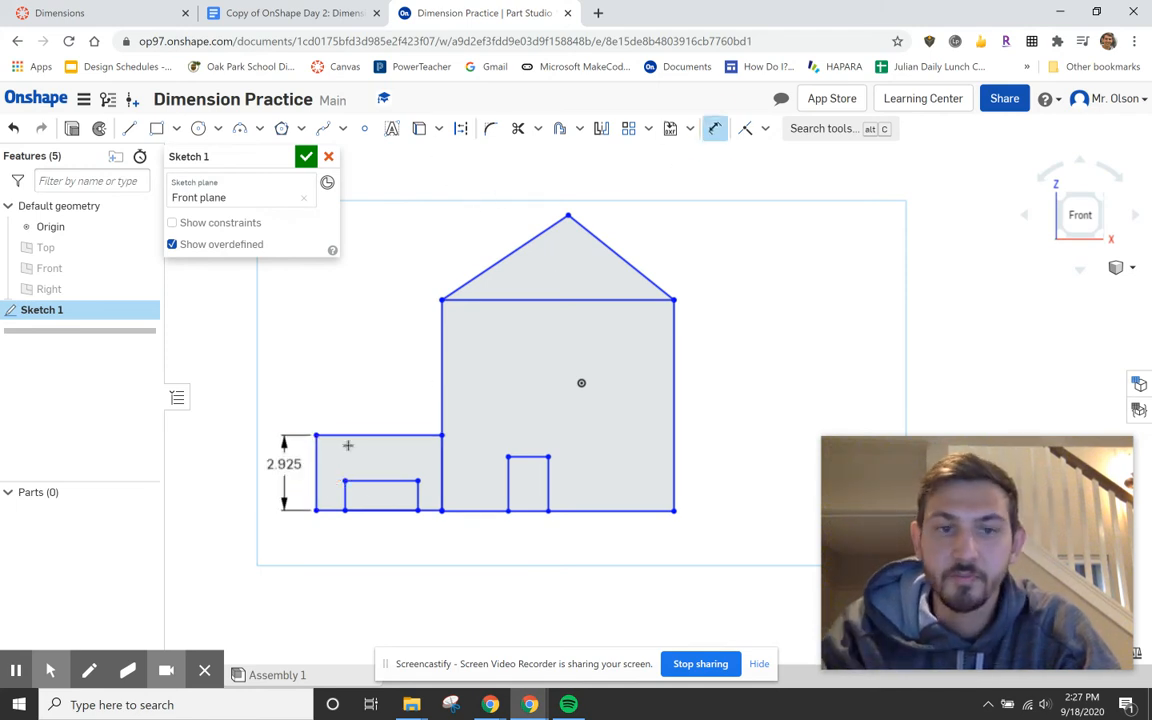
{"action": "type", "text": "2"}
{"action": "key", "text": "Return"}
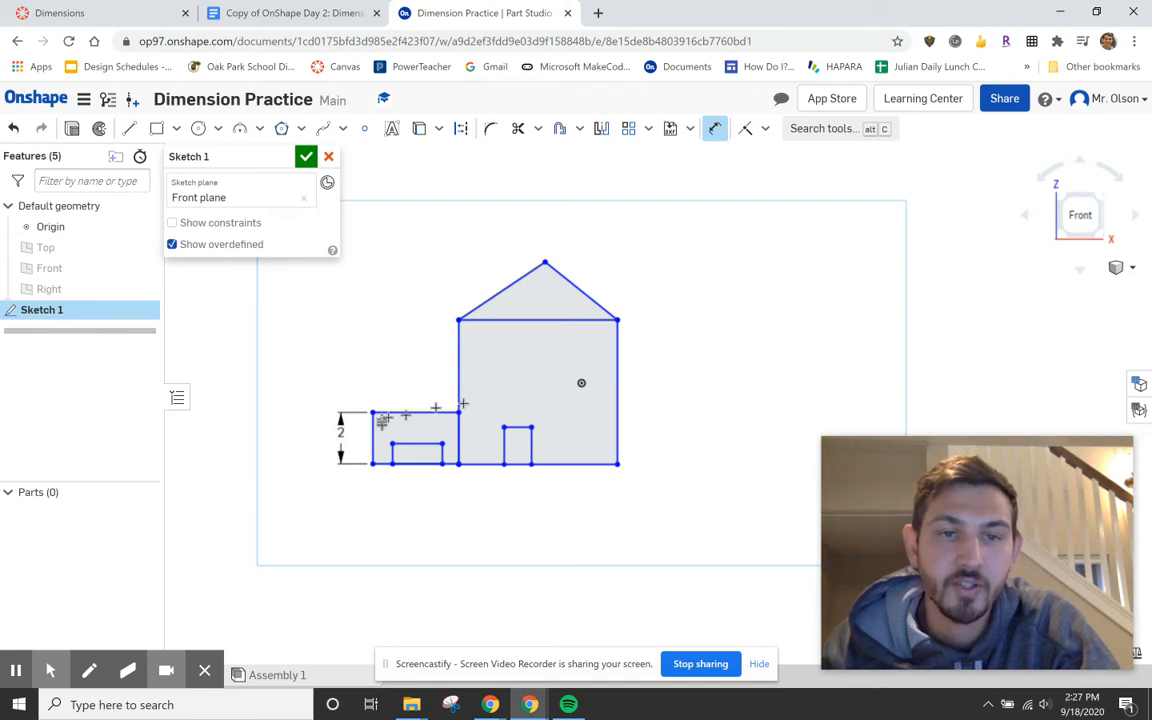
Draw a closed triangular window with three lines above the house's door, near the left wall.
{"action": "left_click", "coordinate": [129, 128]}
{"action": "left_click", "coordinate": [499, 341]}
{"action": "left_click", "coordinate": [479, 383]}
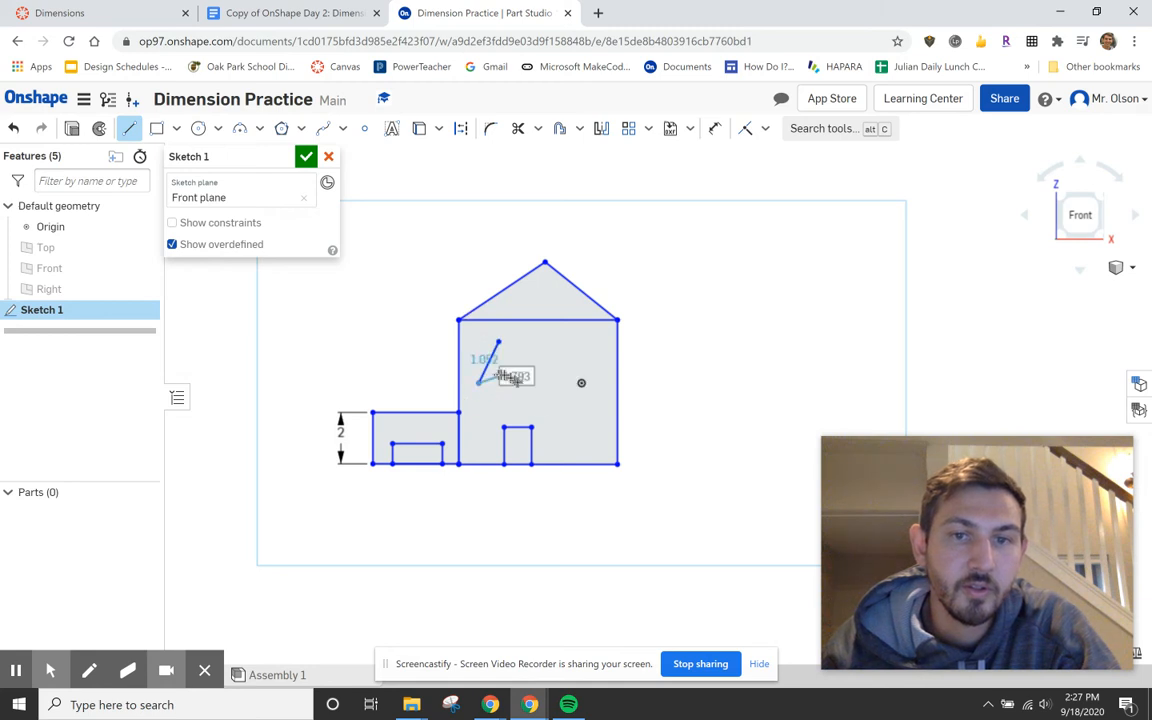
{"action": "left_click", "coordinate": [519, 383]}
{"action": "left_click", "coordinate": [499, 341]}
{"action": "key", "text": "Escape"}
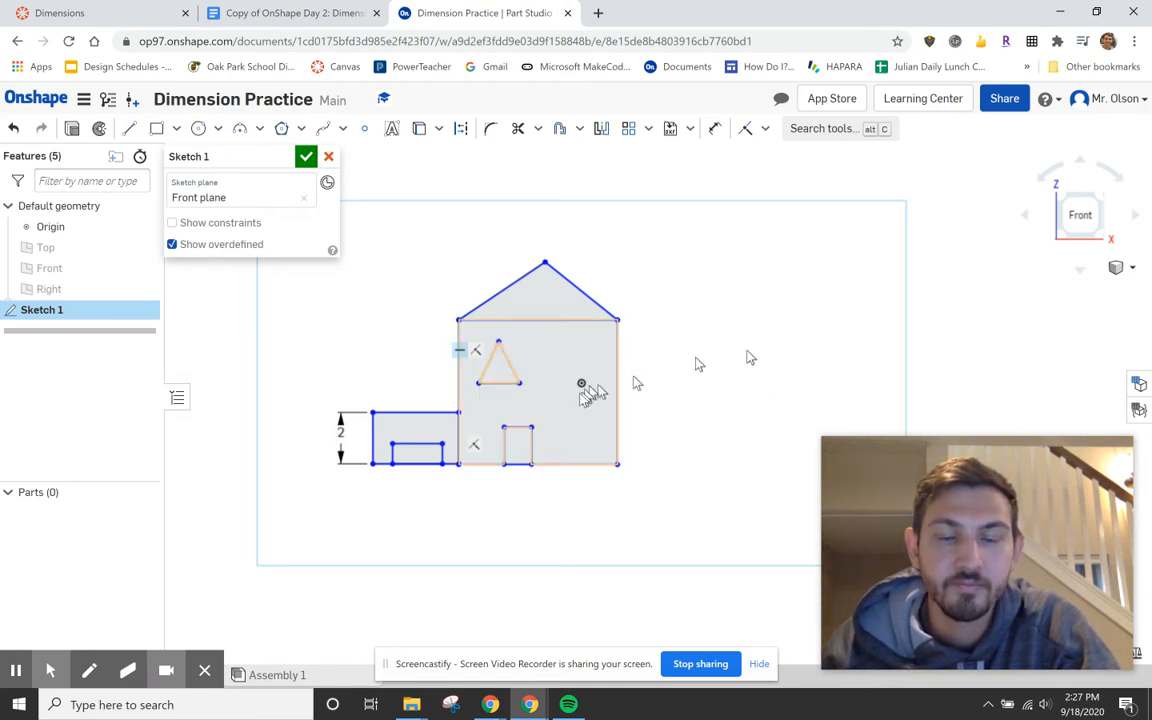
Check the tree requirement in the workbook, and draw a narrow rectangular trunk about 2.18 inches high to the right of the house.
{"action": "left_click", "coordinate": [285, 20]}
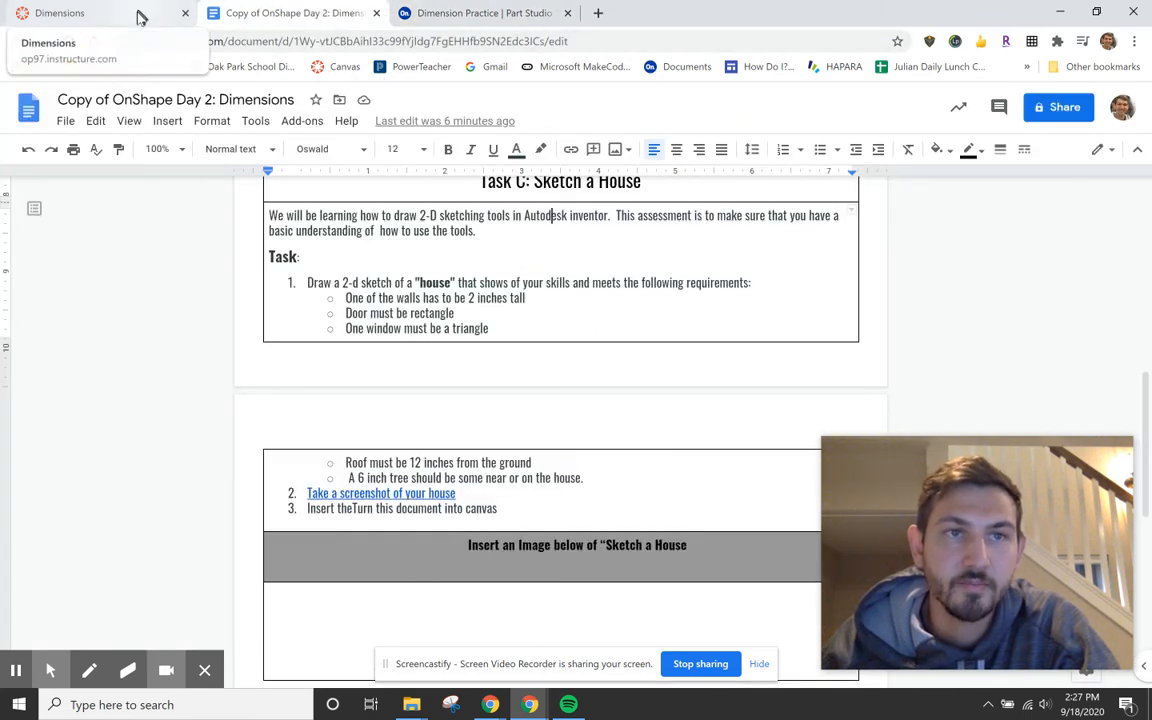
{"action": "left_click", "coordinate": [415, 18]}
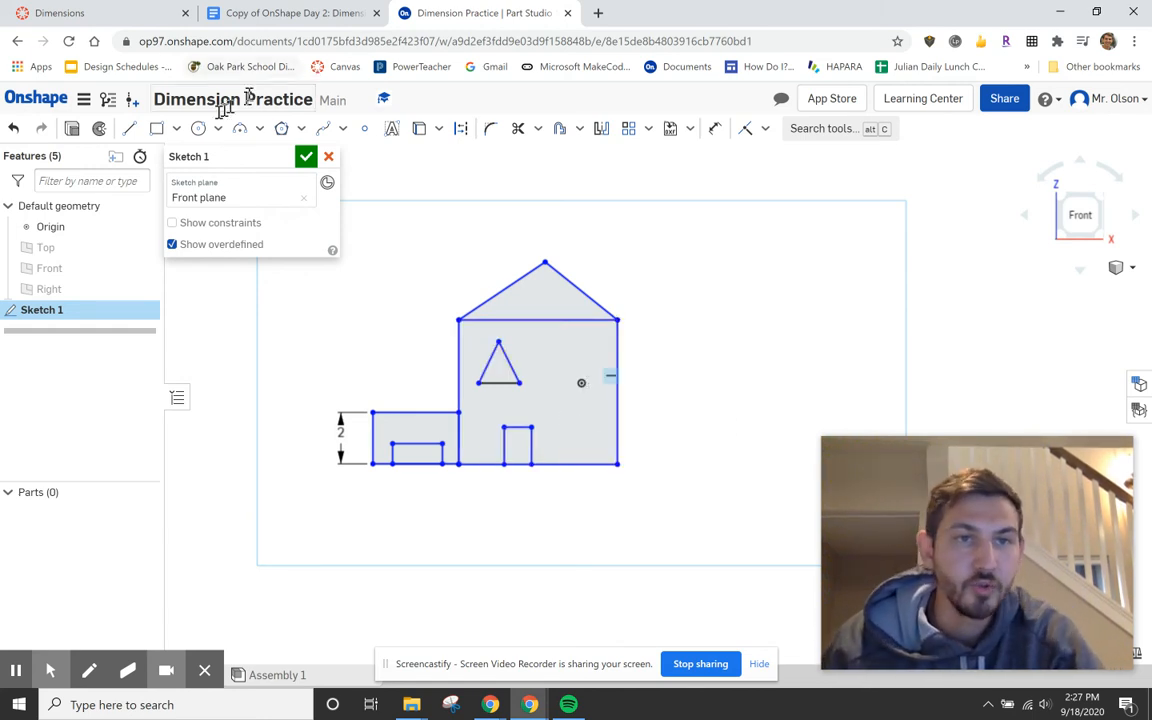
{"action": "left_click", "coordinate": [157, 128]}
{"action": "left_click", "coordinate": [682, 466]}
{"action": "left_click", "coordinate": [692, 408]}
{"action": "left_click", "coordinate": [157, 128]}
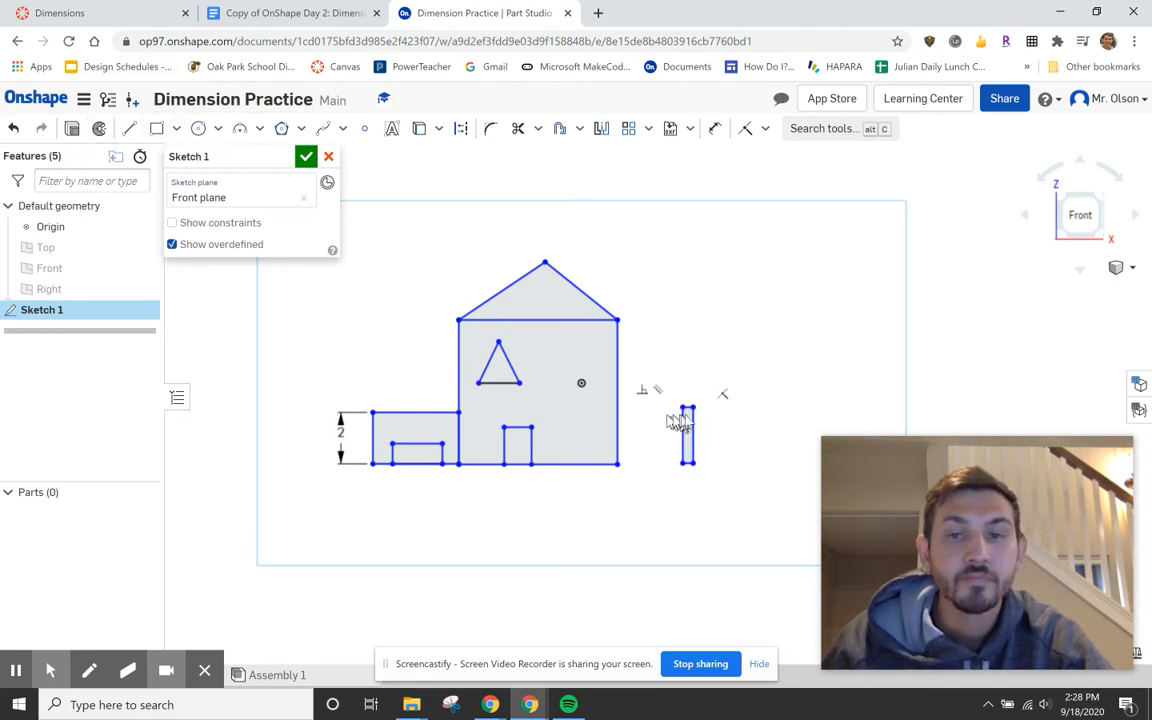
Dimension the tree trunk's long side and set its height to 3 inches.
{"action": "left_click", "coordinate": [715, 128]}
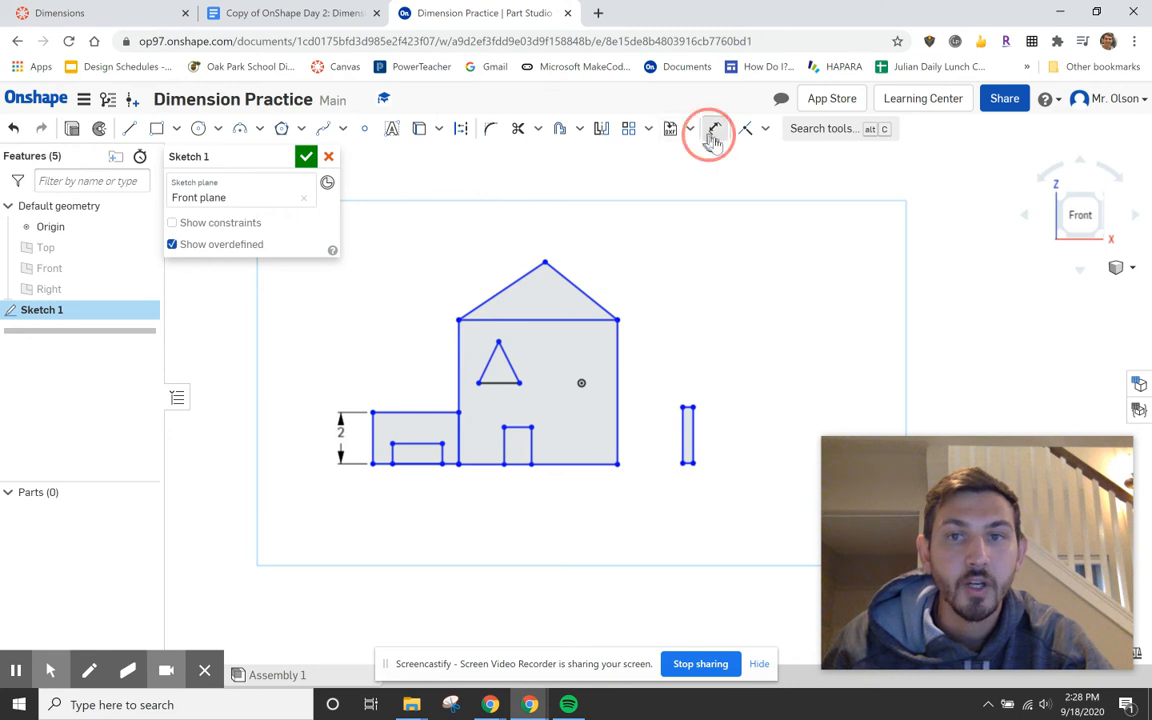
{"action": "left_click", "coordinate": [692, 438]}
{"action": "left_click", "coordinate": [732, 437]}
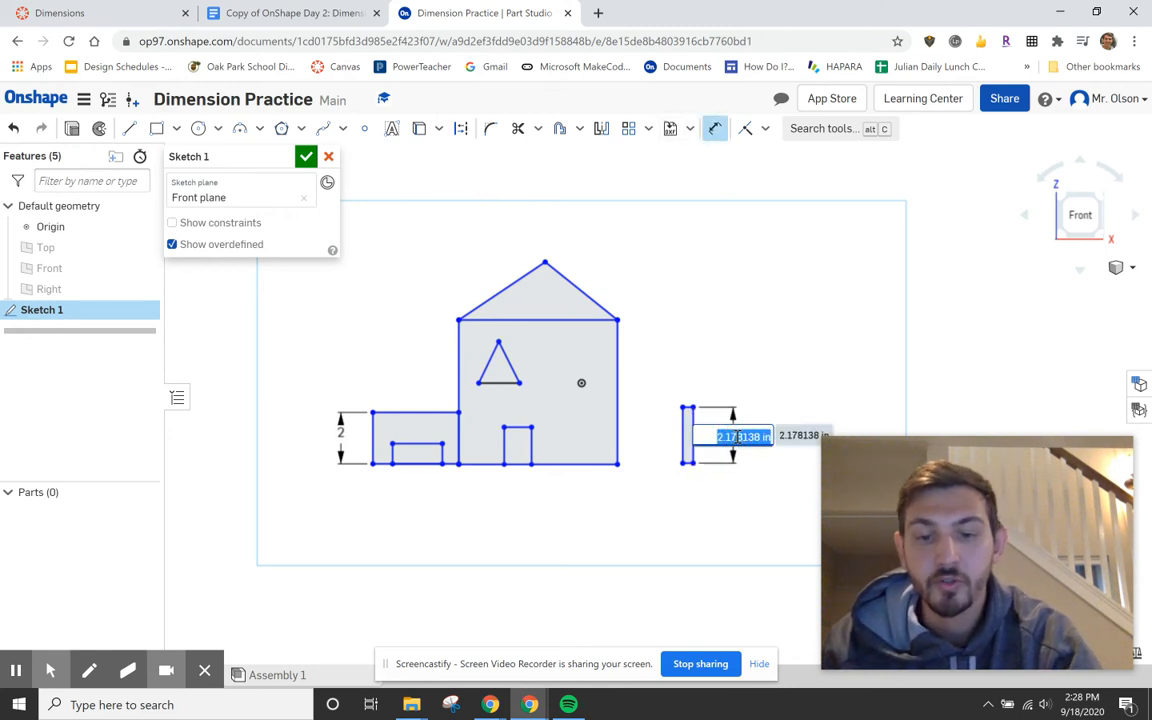
{"action": "type", "text": "3"}
{"action": "key", "text": "Return"}
Draw four overlapping foliage circles around the trunk's upper end, the left one about 1.67 and the smallest about 0.77 in diameter.
{"action": "left_click", "coordinate": [199, 130]}
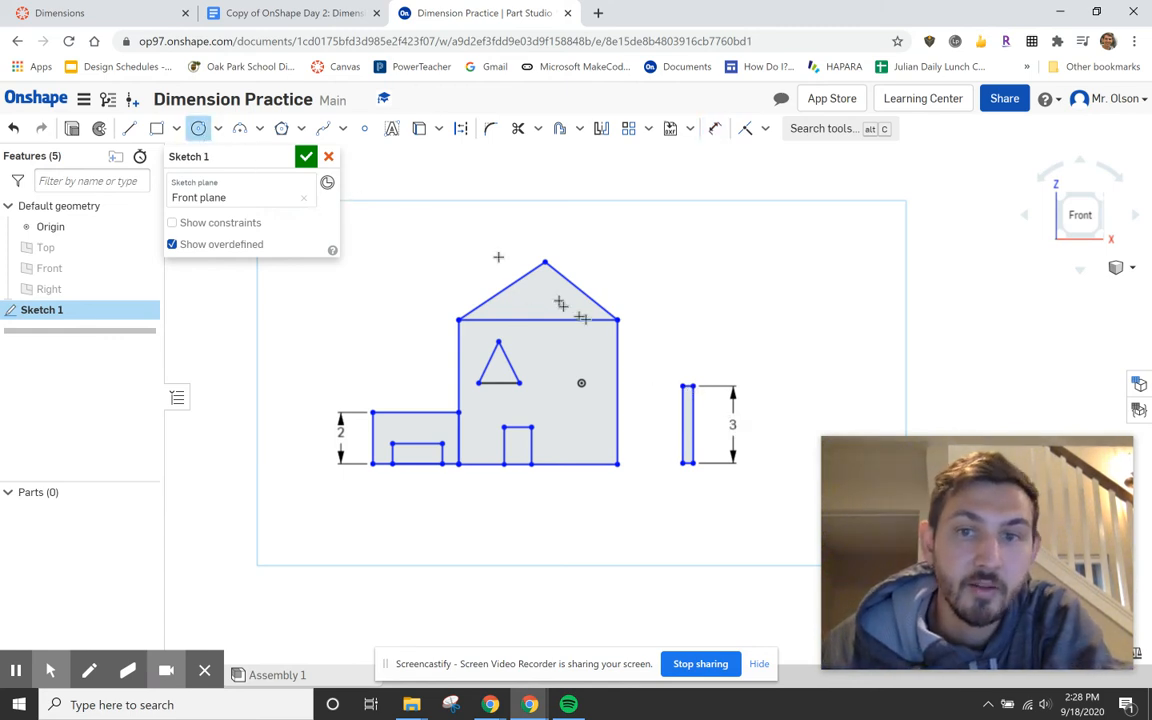
{"action": "left_click", "coordinate": [716, 376]}
{"action": "left_click", "coordinate": [690, 361]}
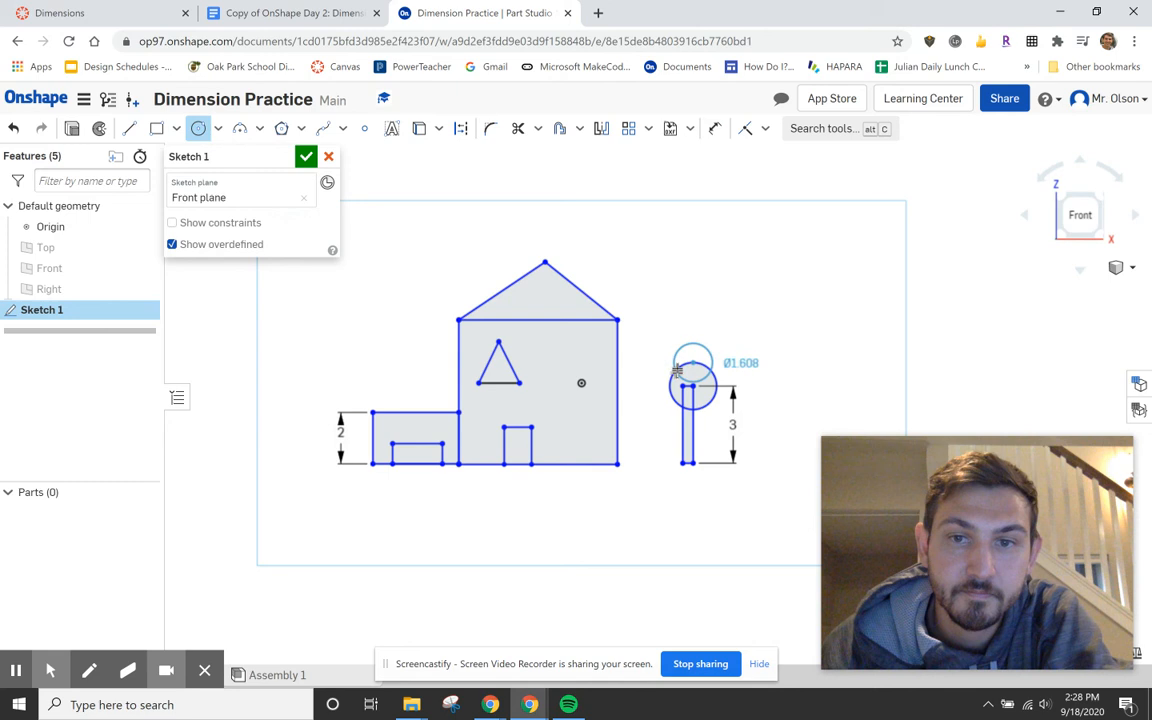
{"action": "left_click", "coordinate": [674, 388]}
{"action": "left_click", "coordinate": [654, 387]}
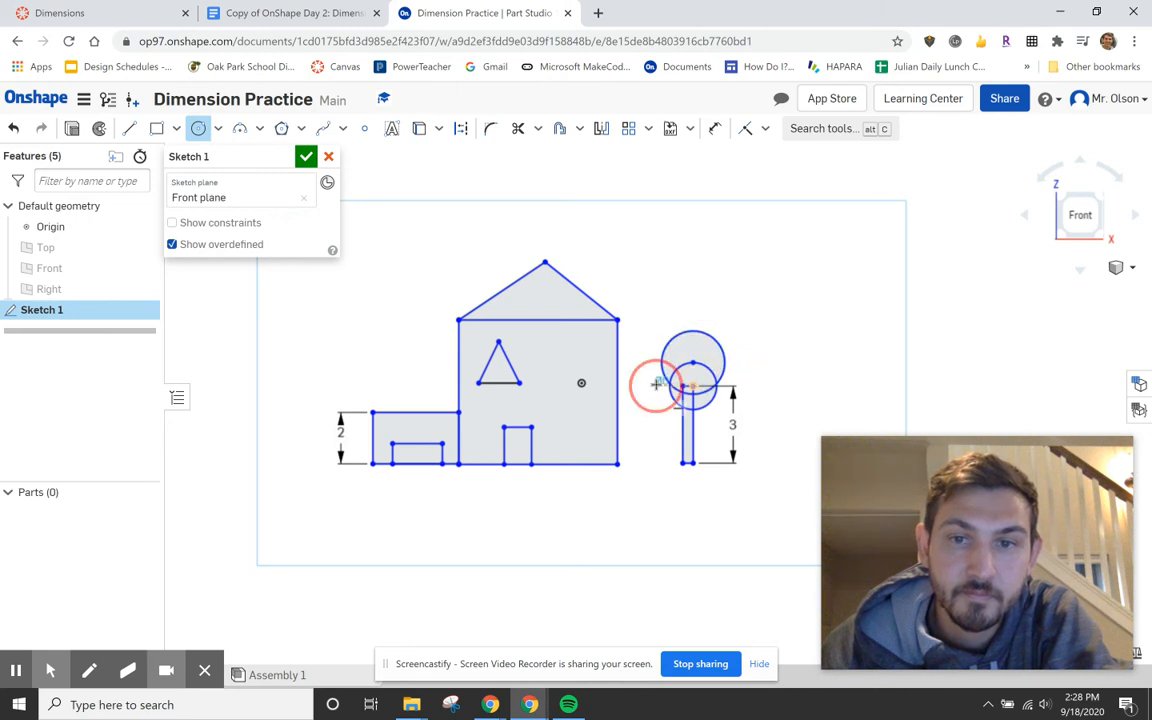
{"action": "left_click", "coordinate": [662, 404]}
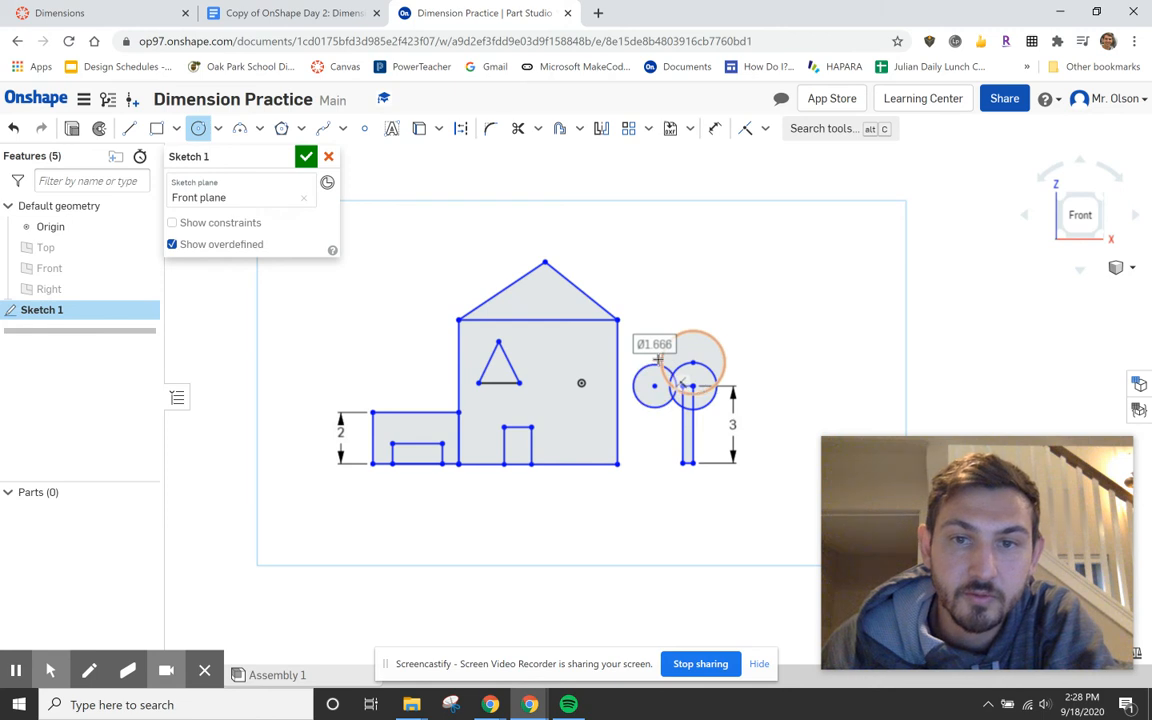
{"action": "left_click", "coordinate": [661, 358]}
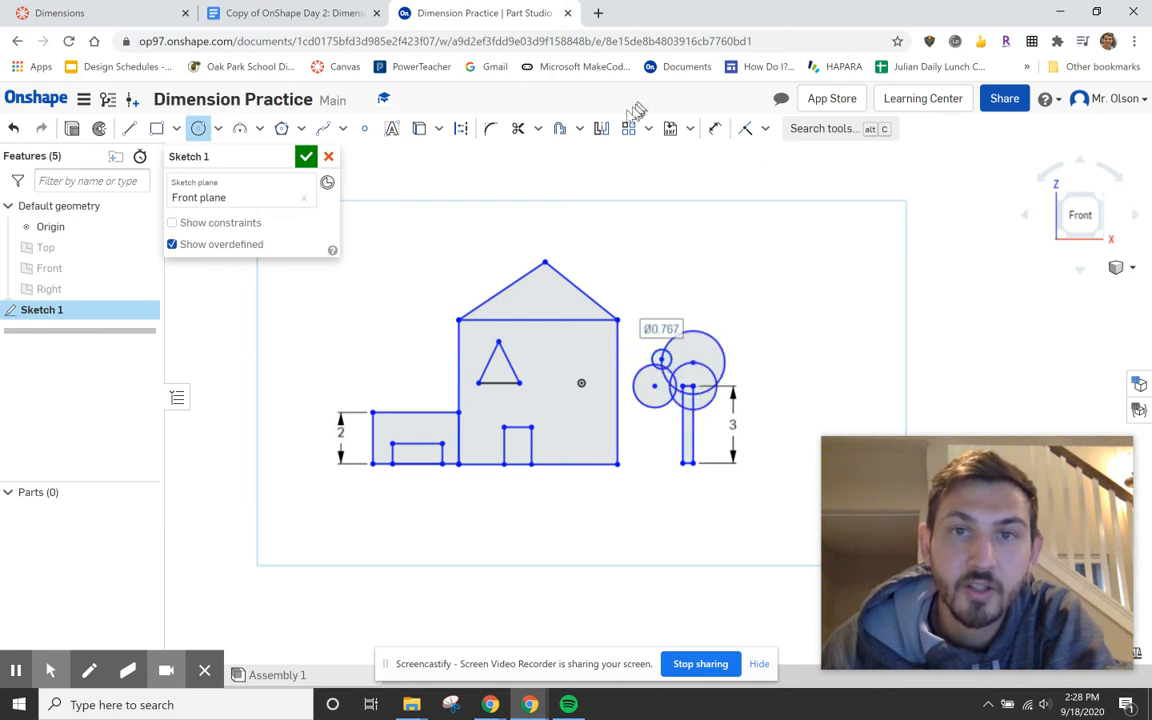
Trim the trunk lines and overlapping circle arcs inside the foliage so that mainly the tree's outer outline is left.
{"action": "left_click", "coordinate": [518, 128]}
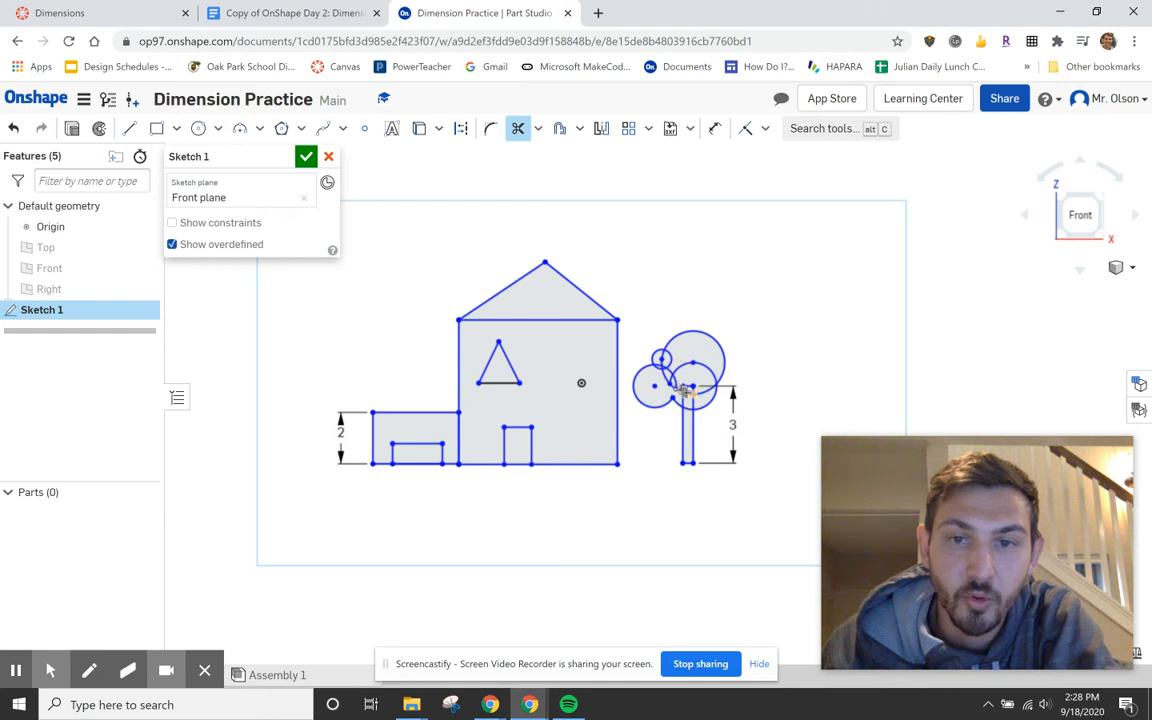
{"action": "left_click", "coordinate": [690, 396]}
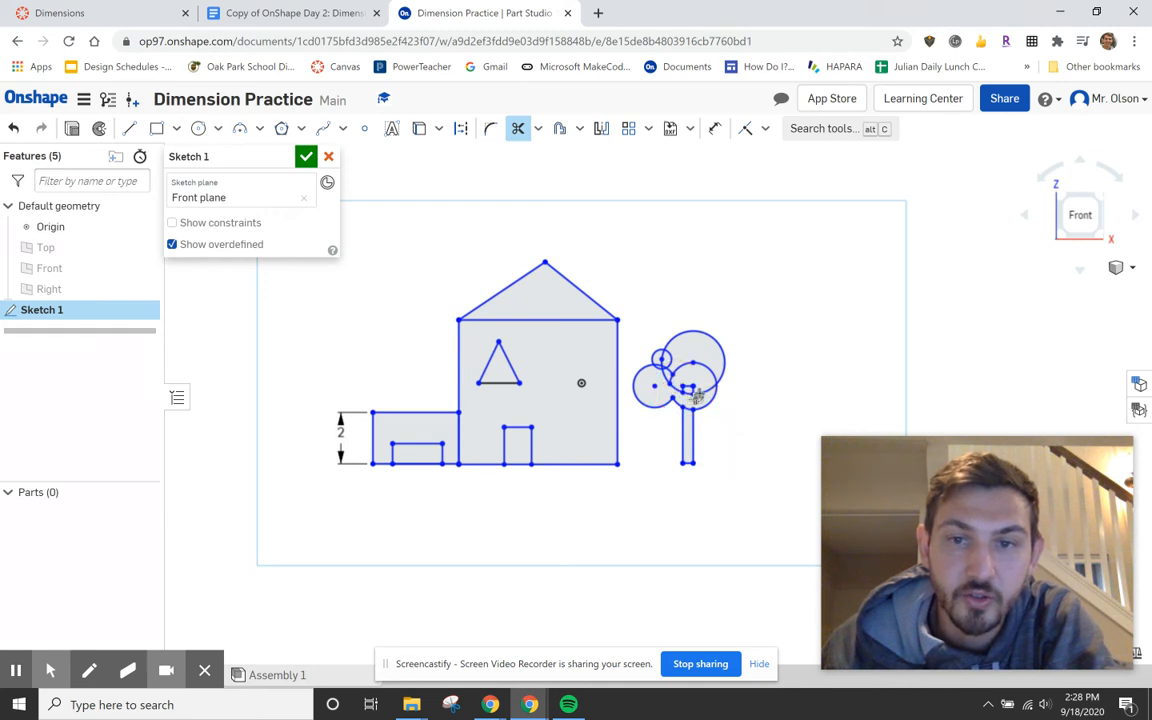
{"action": "left_click", "coordinate": [688, 387]}
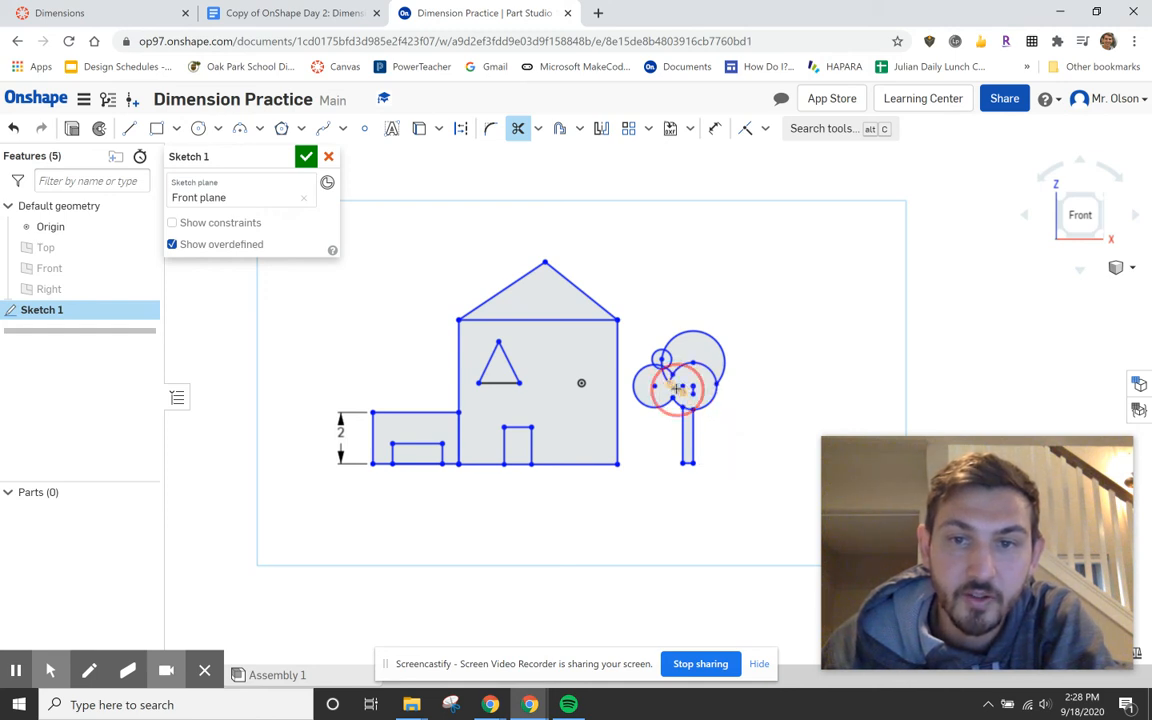
{"action": "left_click", "coordinate": [665, 379]}
{"action": "left_click", "coordinate": [672, 368]}
{"action": "left_click", "coordinate": [684, 369]}
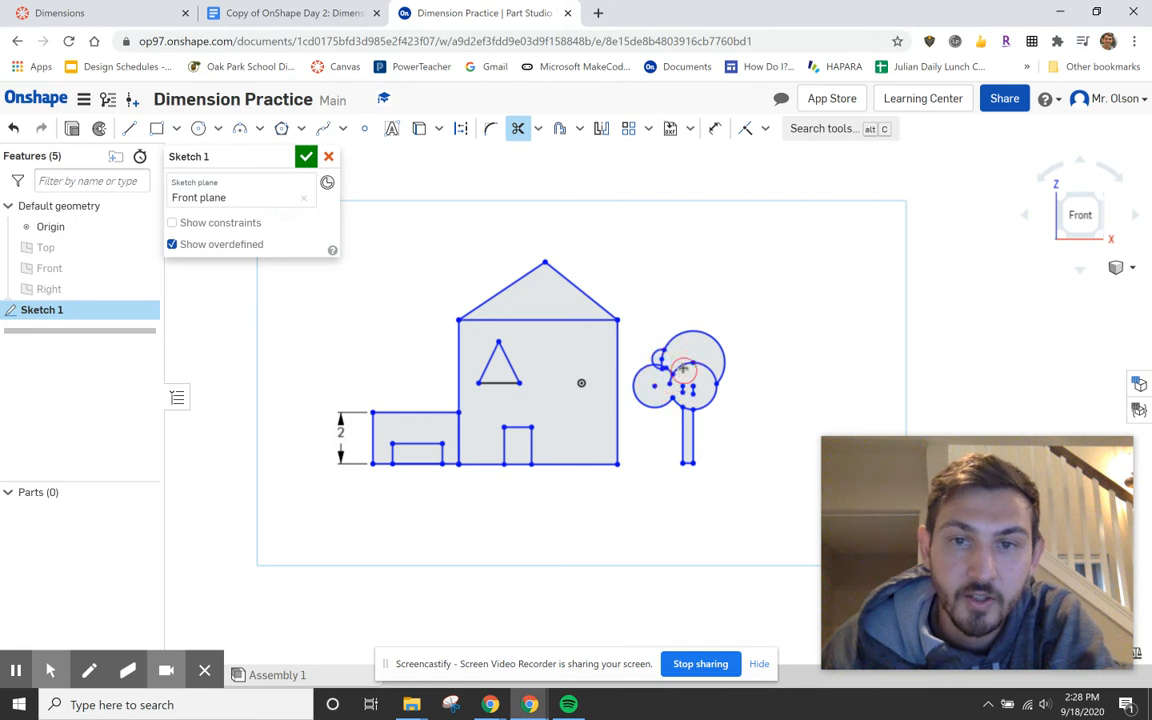
{"action": "left_click", "coordinate": [676, 374]}
{"action": "left_click", "coordinate": [663, 364]}
Try trimming the smallest circle's outer arc and the large foliage circle, and undo both trims.
{"action": "left_click", "coordinate": [656, 362]}
{"action": "left_click", "coordinate": [668, 353]}
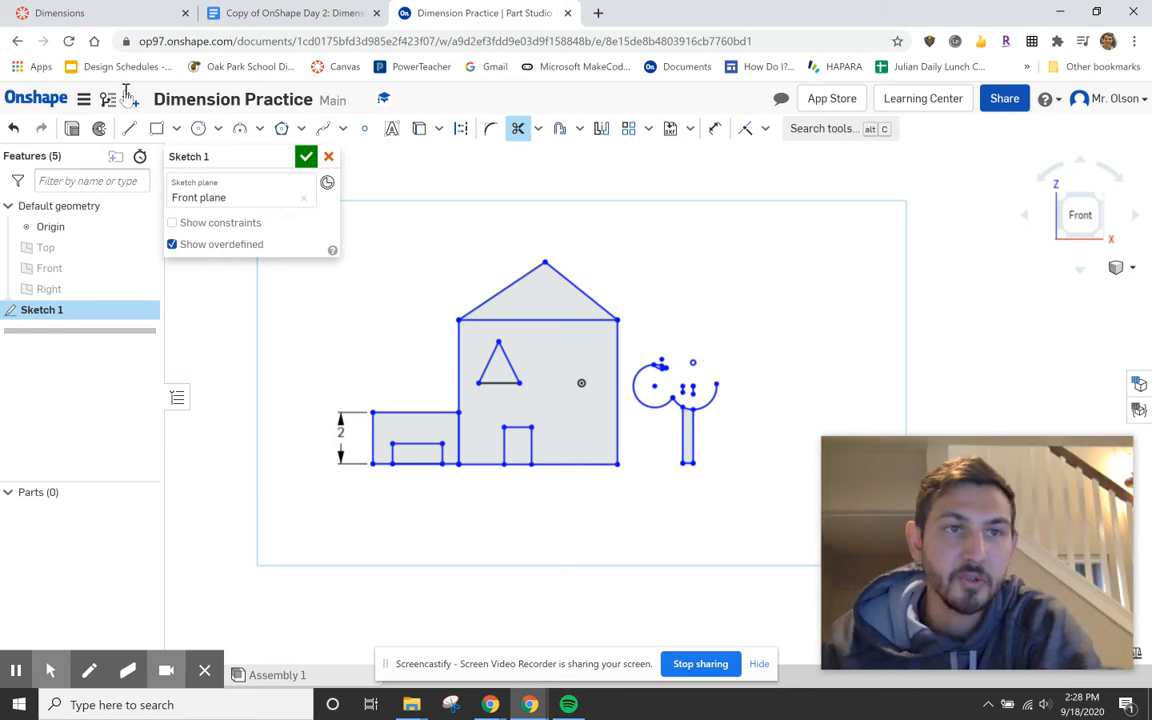
{"action": "left_click", "coordinate": [12, 128]}
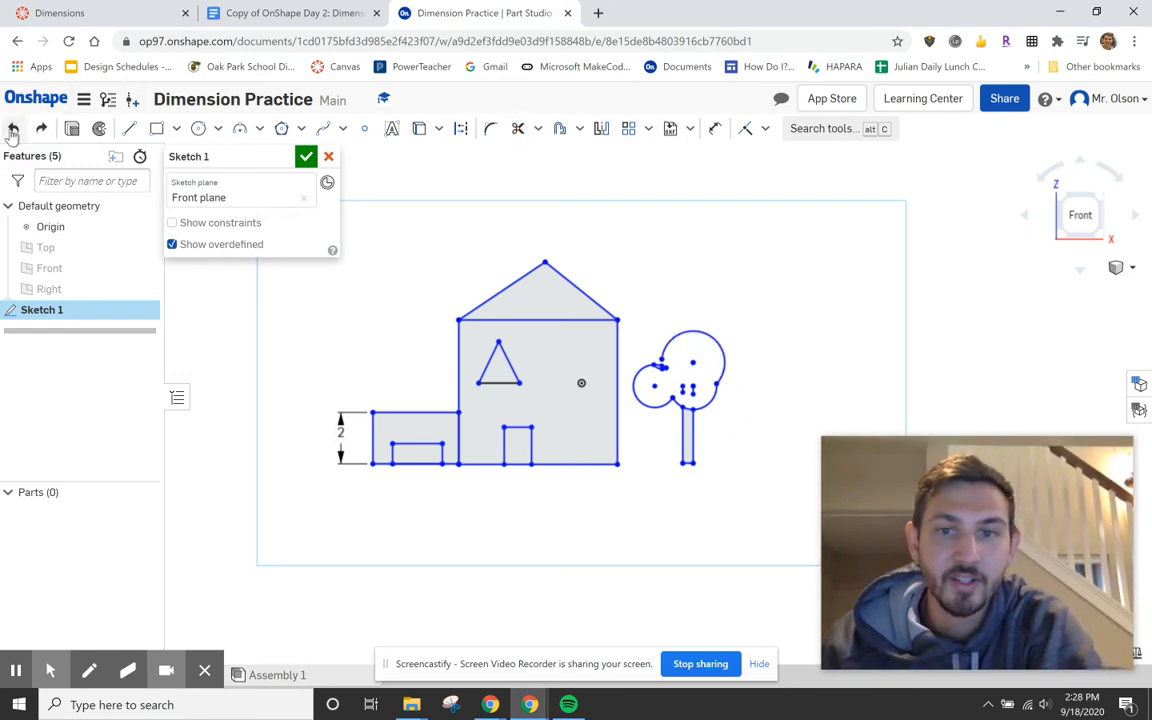
{"action": "left_click", "coordinate": [12, 128]}
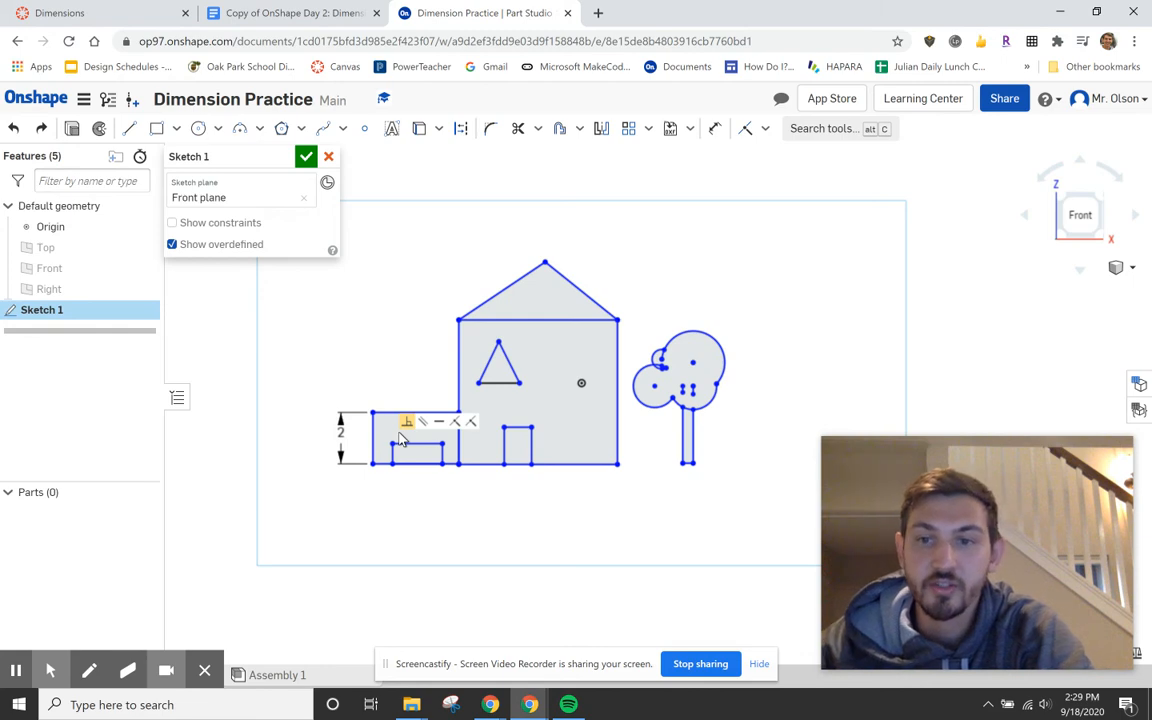
Switch to the Google Docs workbook and review the Task C requirements and the Task B image space.
{"action": "left_click", "coordinate": [290, 13]}
{"action": "scroll", "coordinate": [520, 400], "scroll_direction": "down", "scroll_amount": 3}
{"action": "scroll", "coordinate": [514, 391], "scroll_direction": "up", "scroll_amount": 15}
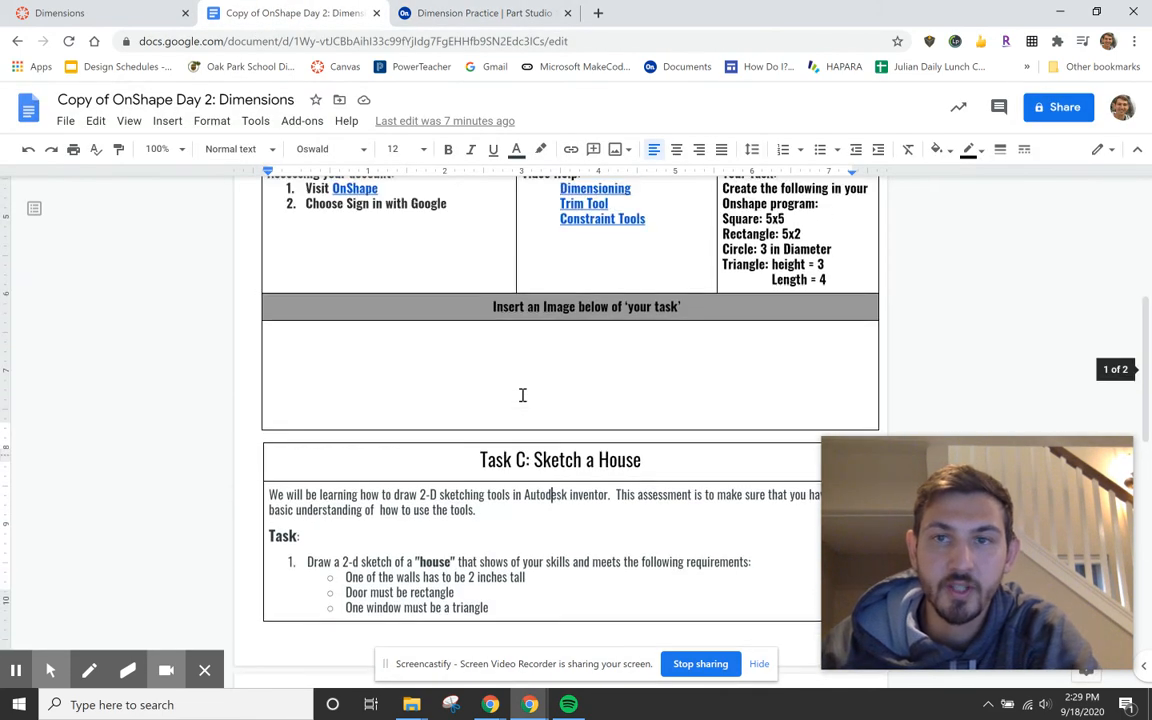